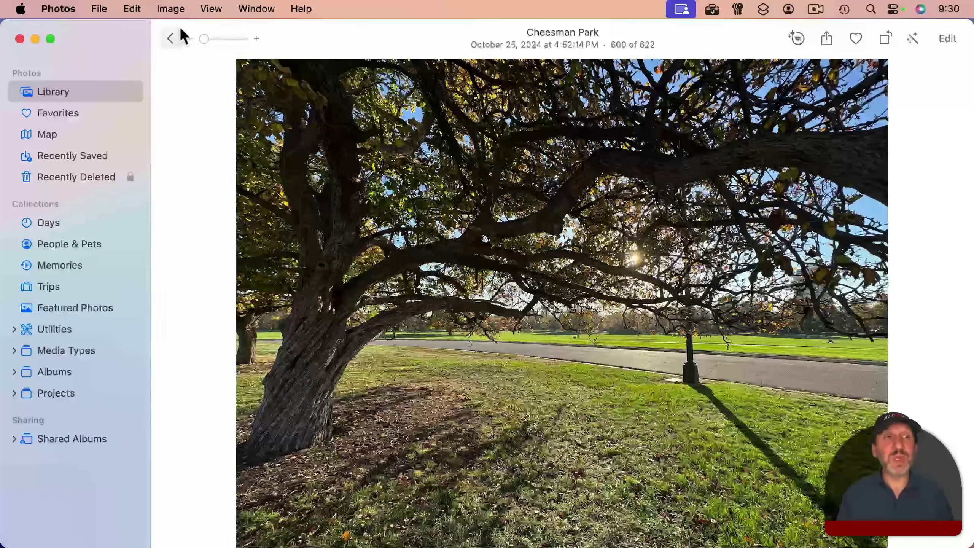
Change the Cheesman Park photo's closest city to New York, shifting its time to 6:52:14 PM
left_click(178, 9)
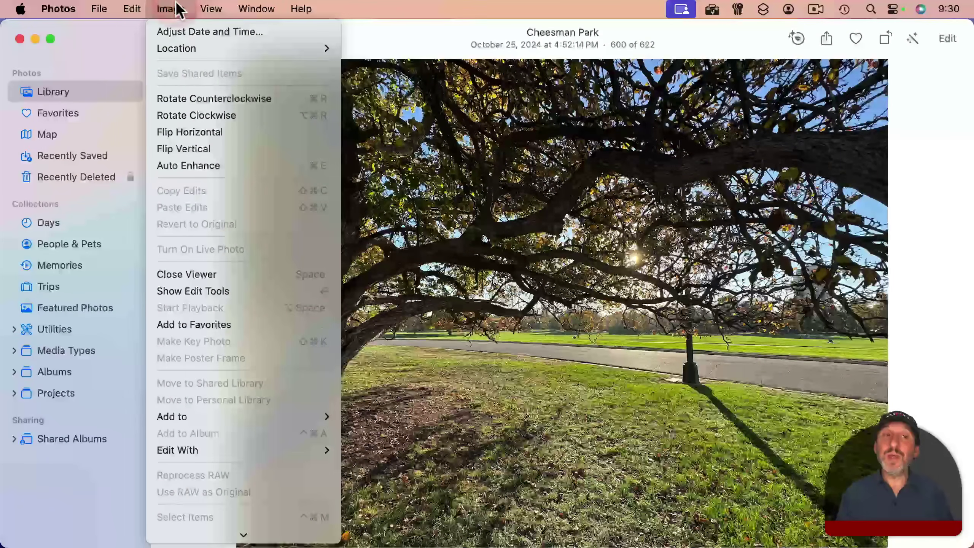
left_click(227, 31)
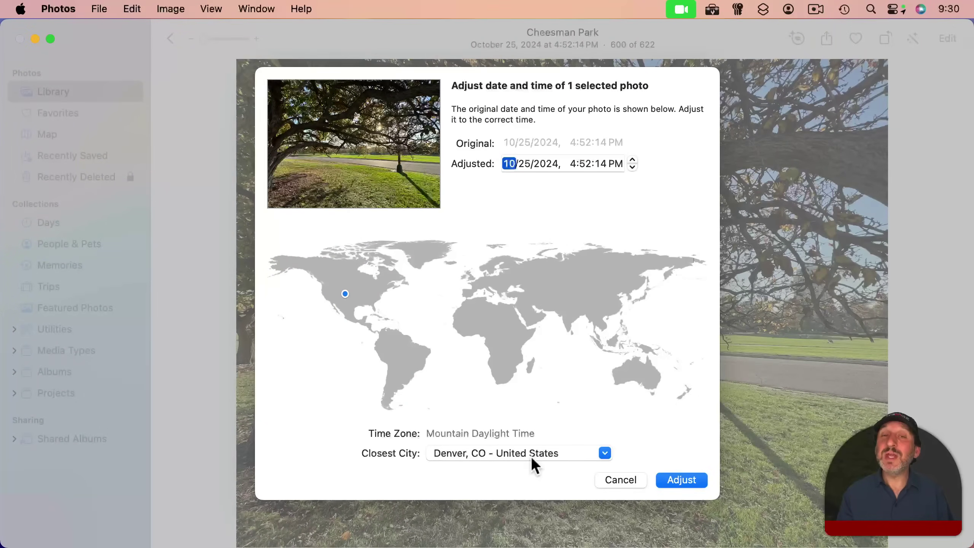
left_click(467, 453)
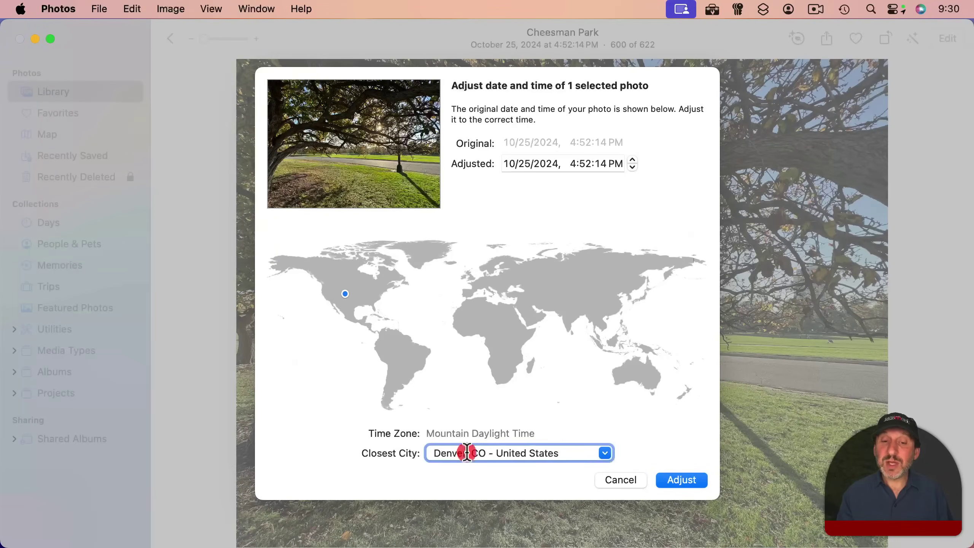
key("super+a")
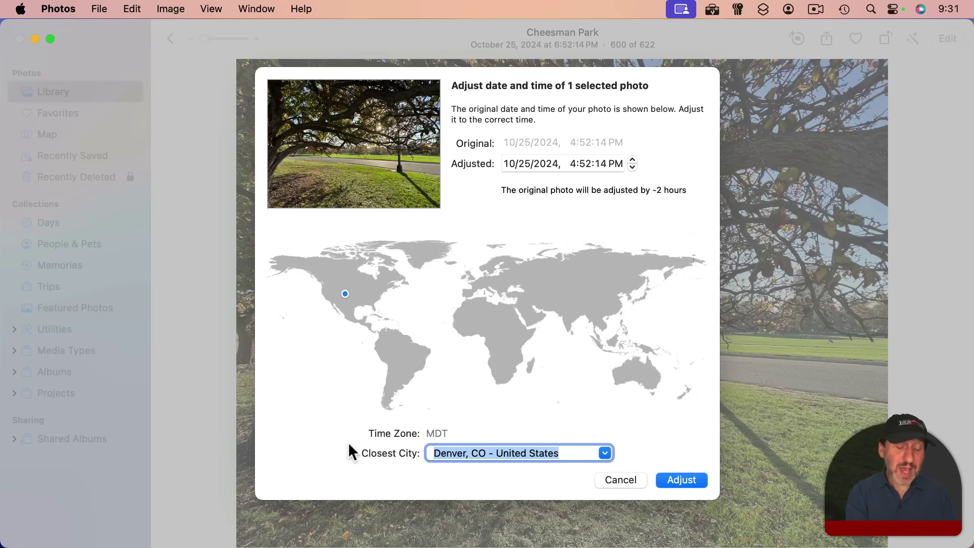
type("new ")
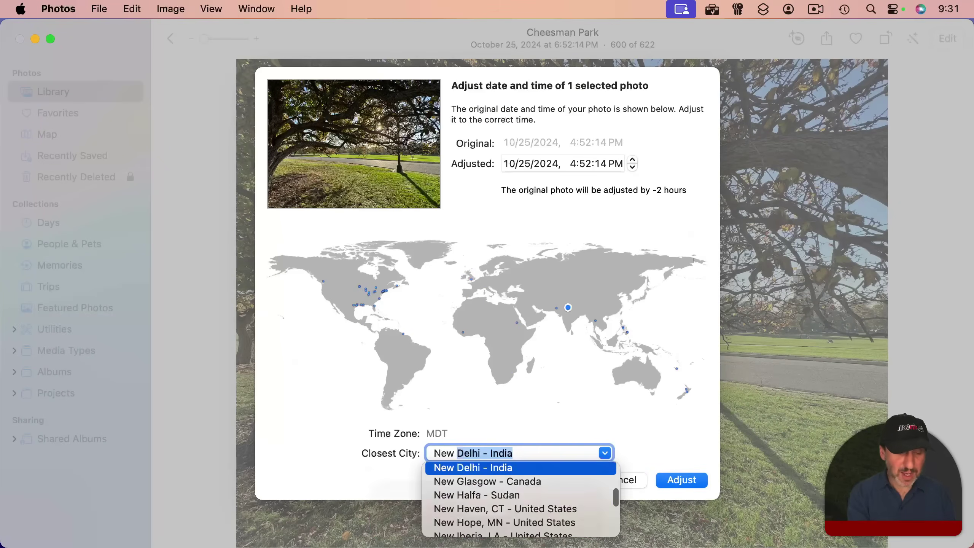
type("yo")
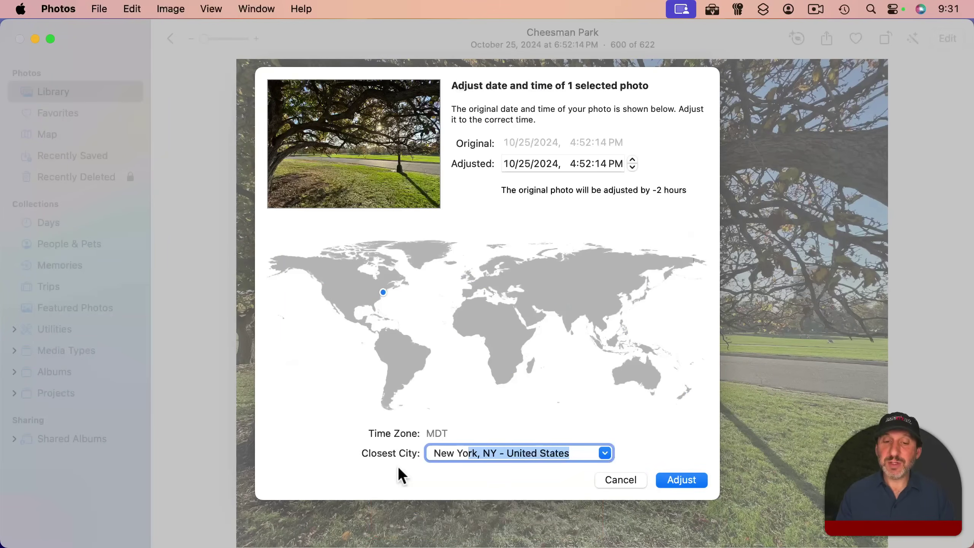
key("Tab")
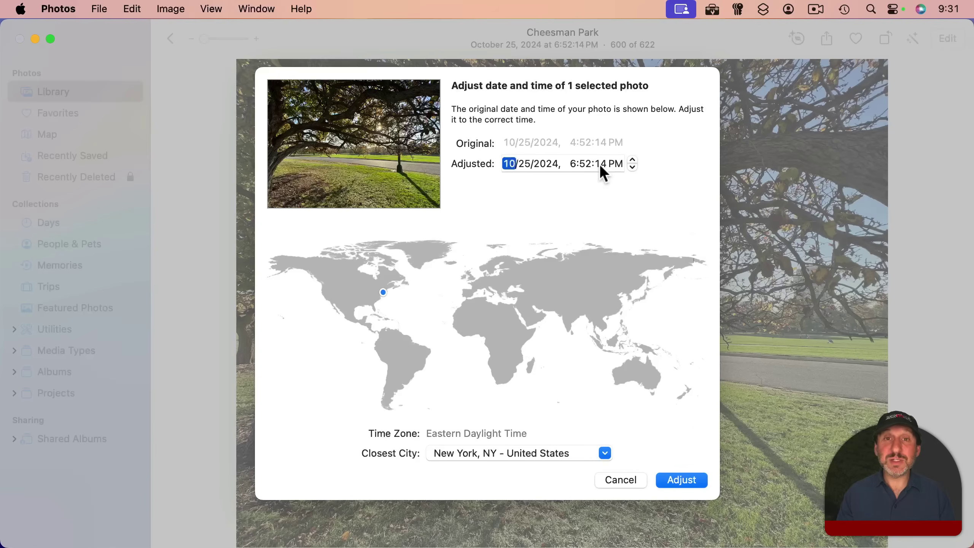
left_click(677, 481)
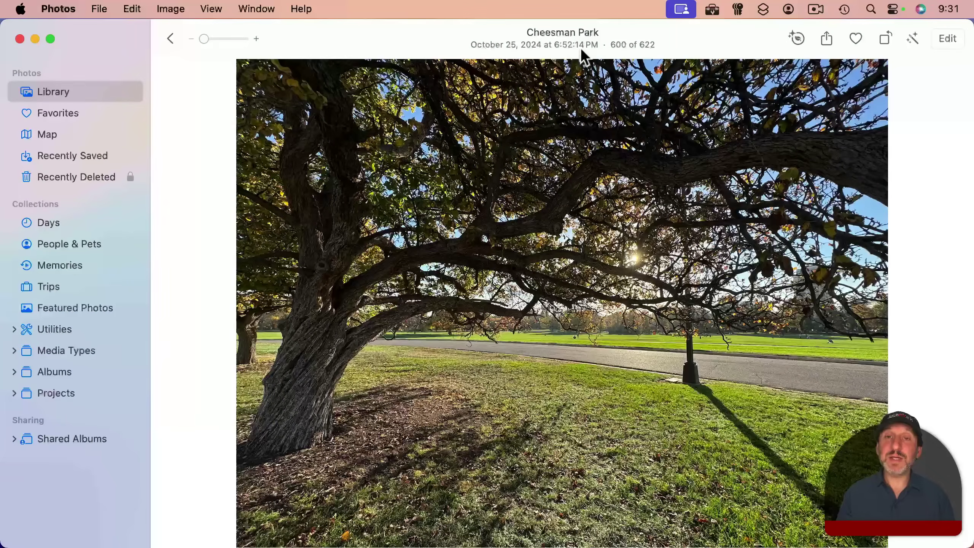
Set the photo's closest city to Denver and its hour to 9, giving 9:52:14 PM
left_click(177, 7)
left_click(187, 26)
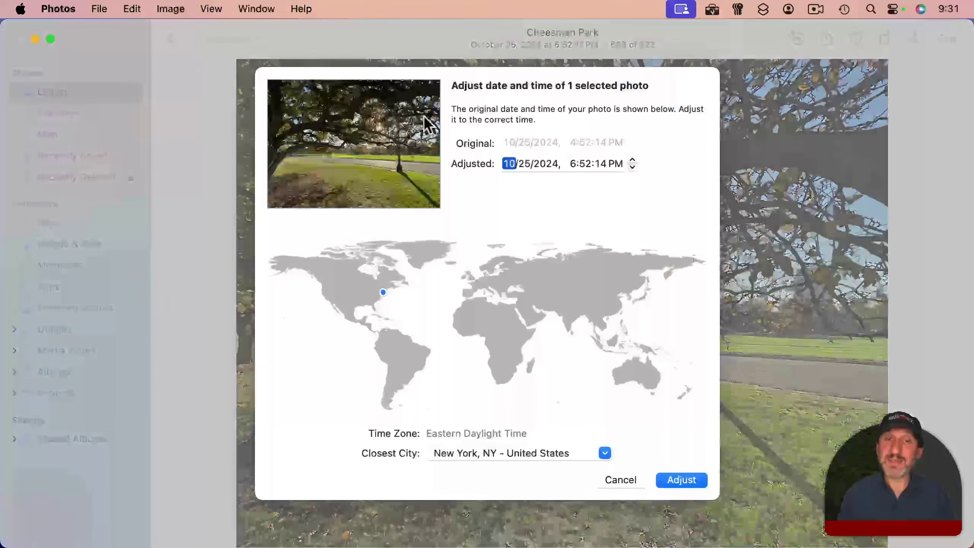
left_click(446, 453)
key("super+a")
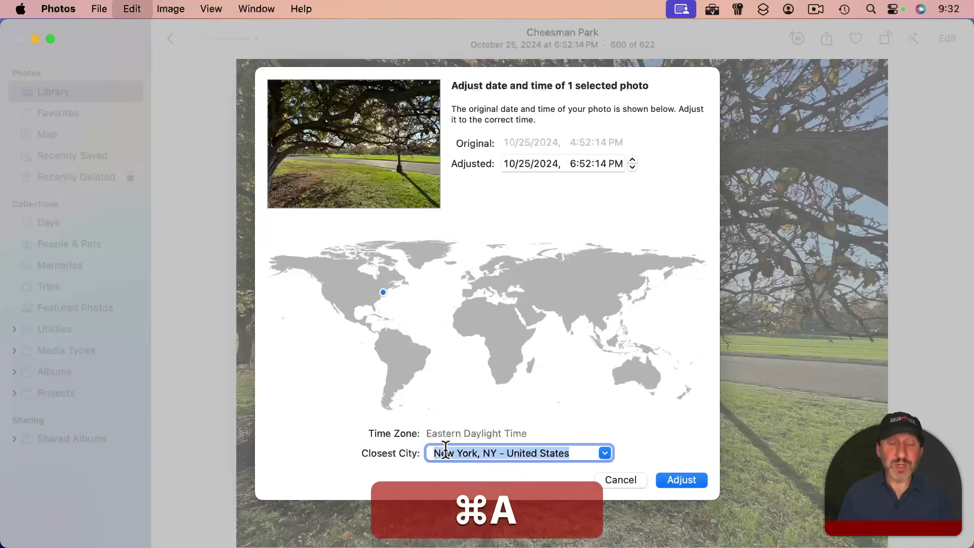
type("den")
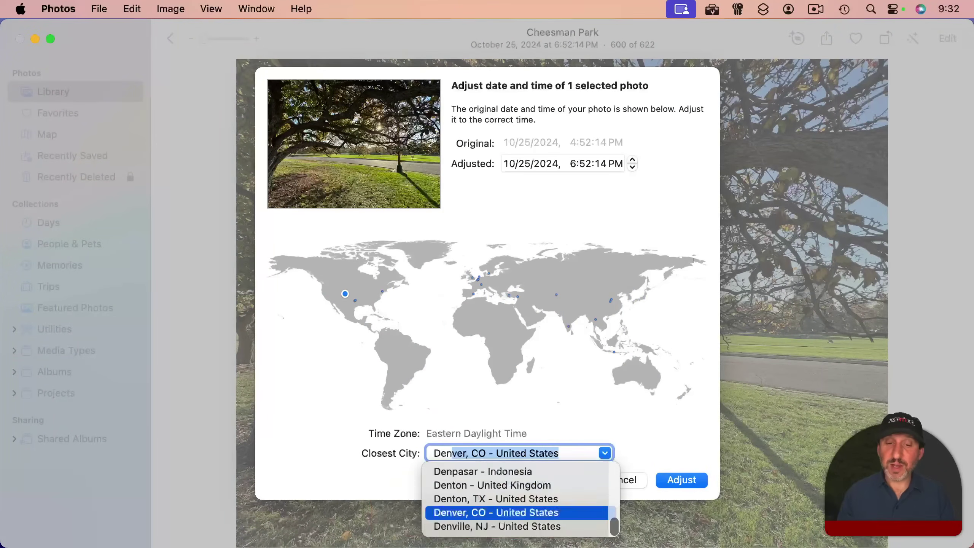
type("ver")
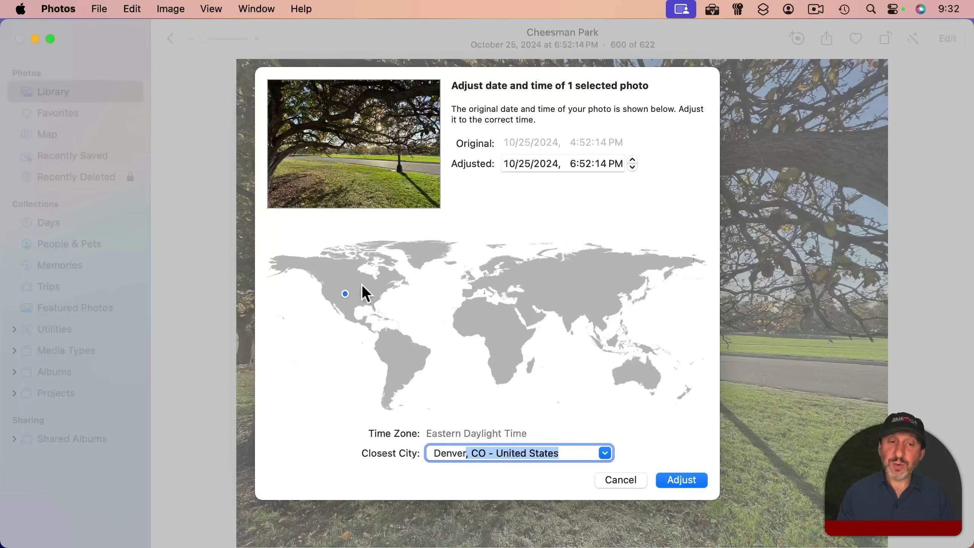
left_click_drag(372, 287, 335, 277)
left_click_drag(495, 289, 345, 293)
left_click(509, 163)
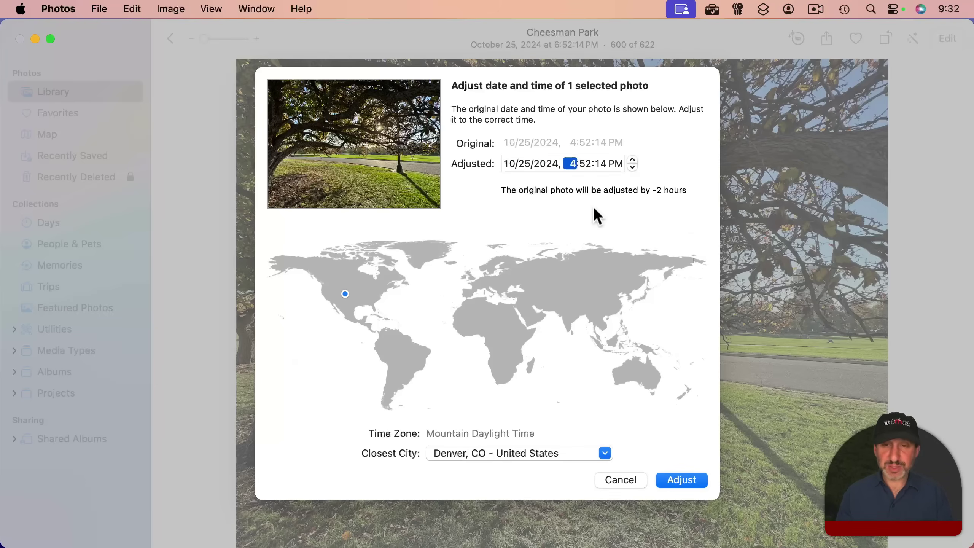
type("9")
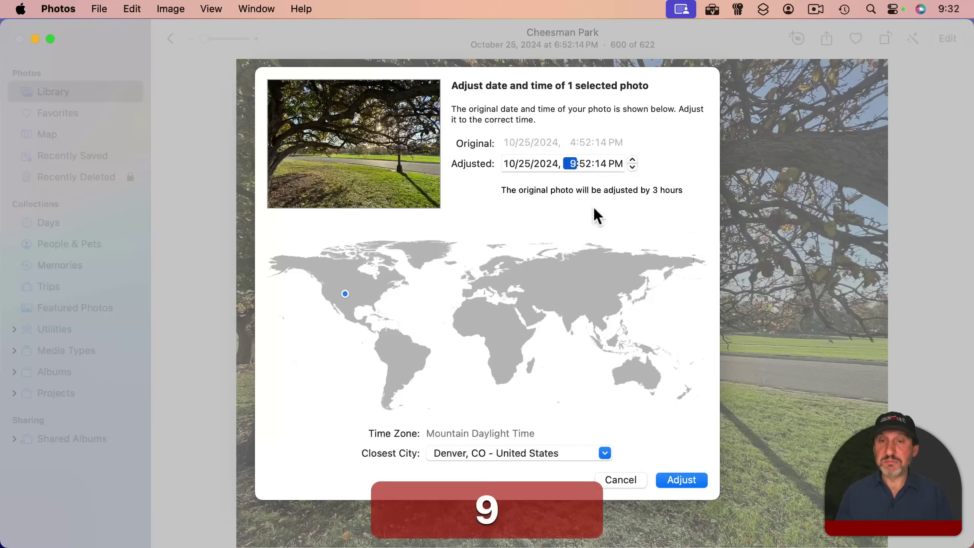
left_click(673, 476)
Set the Cheesman Park photo's hour back to 4 so it reads 4:52:14 PM
left_click(171, 9)
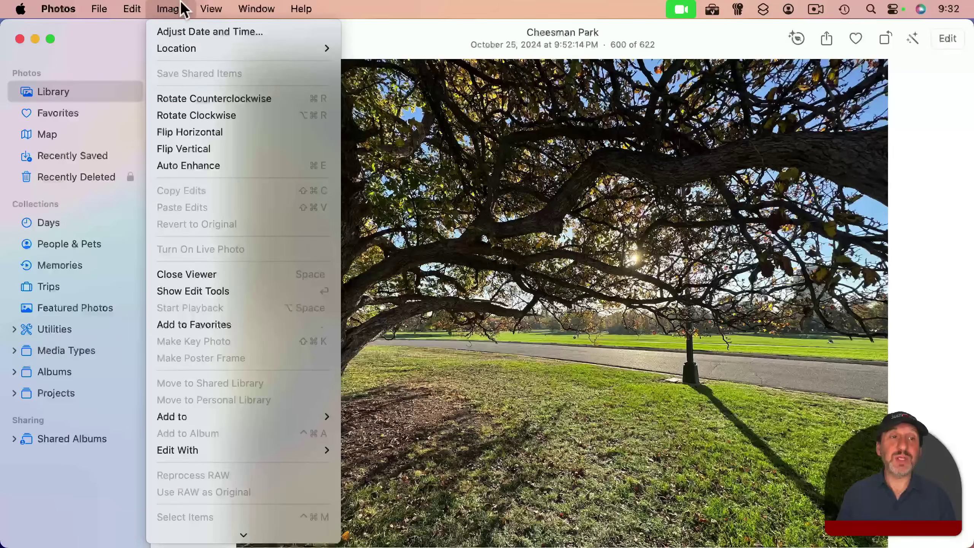
left_click(192, 32)
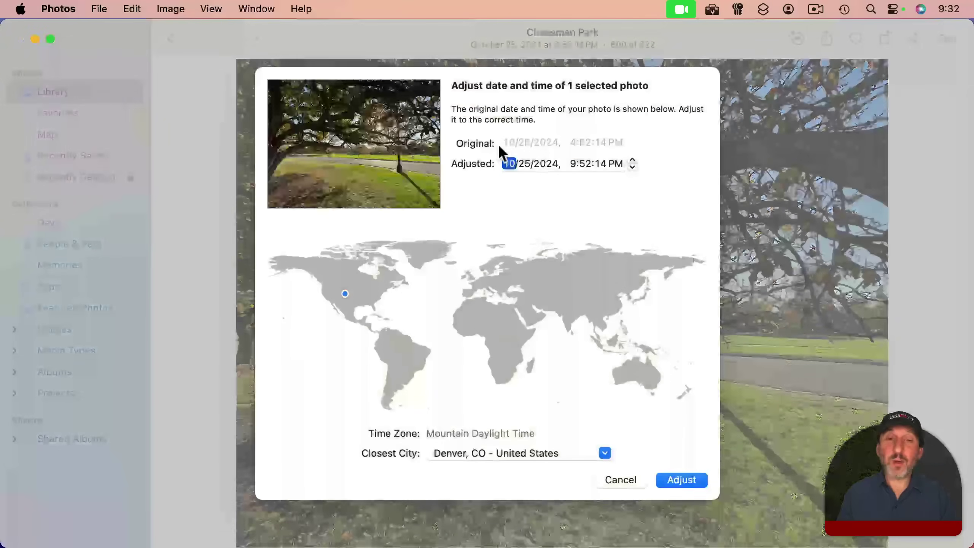
left_click(573, 164)
type("4")
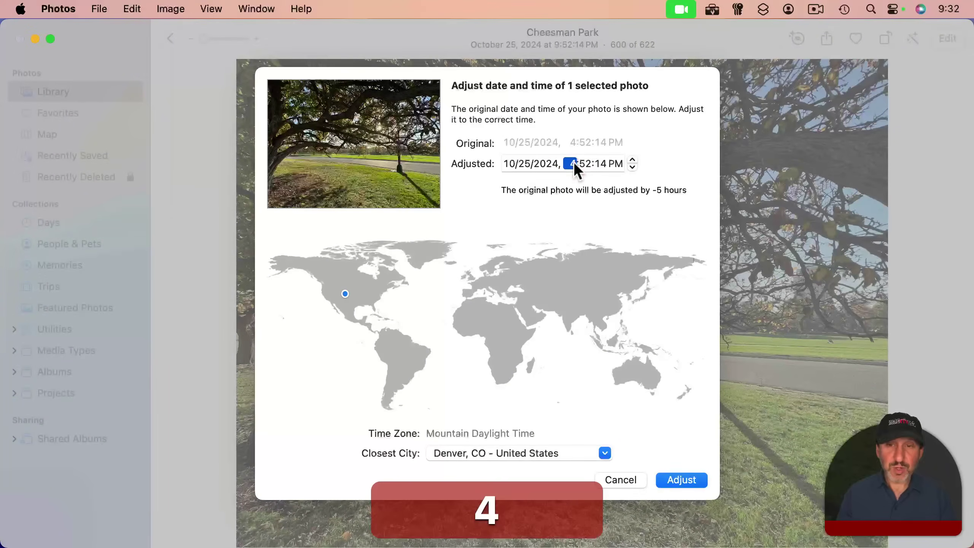
left_click(681, 479)
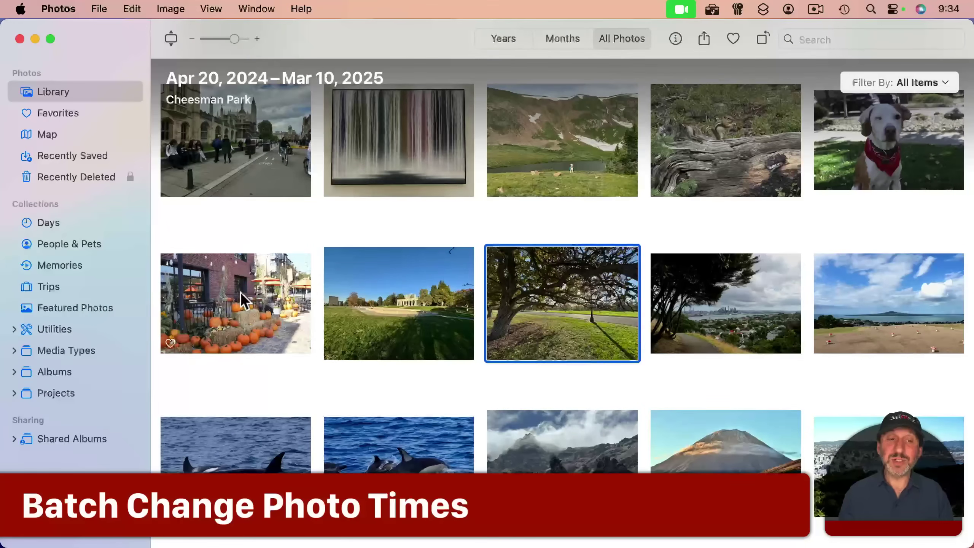
Select the four photos from the pumpkin display to the city view and adjust their date and time
left_click(242, 299)
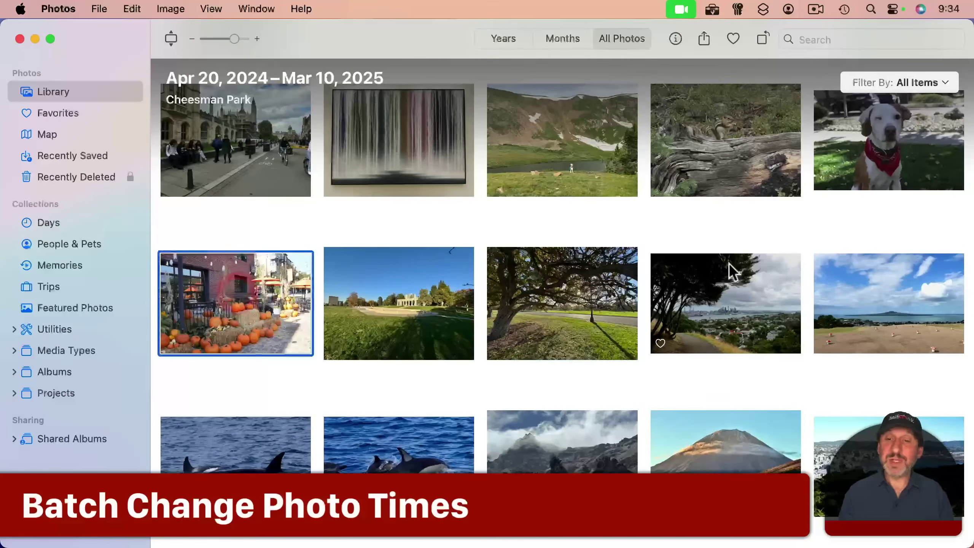
left_click(722, 279, "shift")
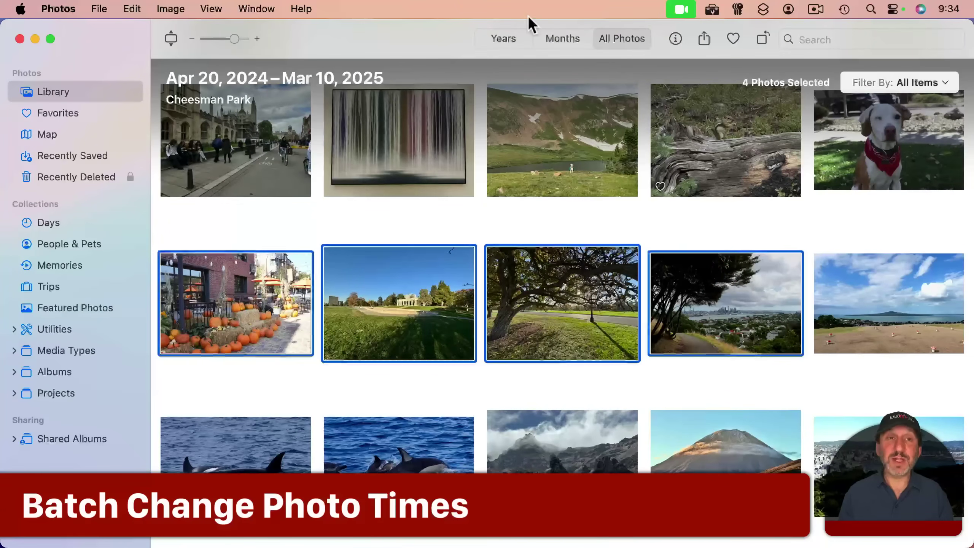
left_click(188, 8)
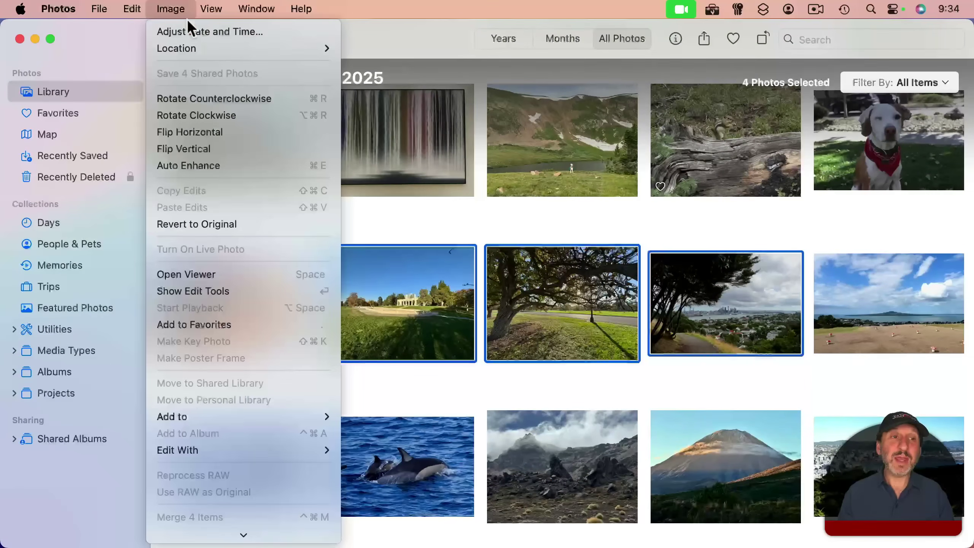
left_click(190, 27)
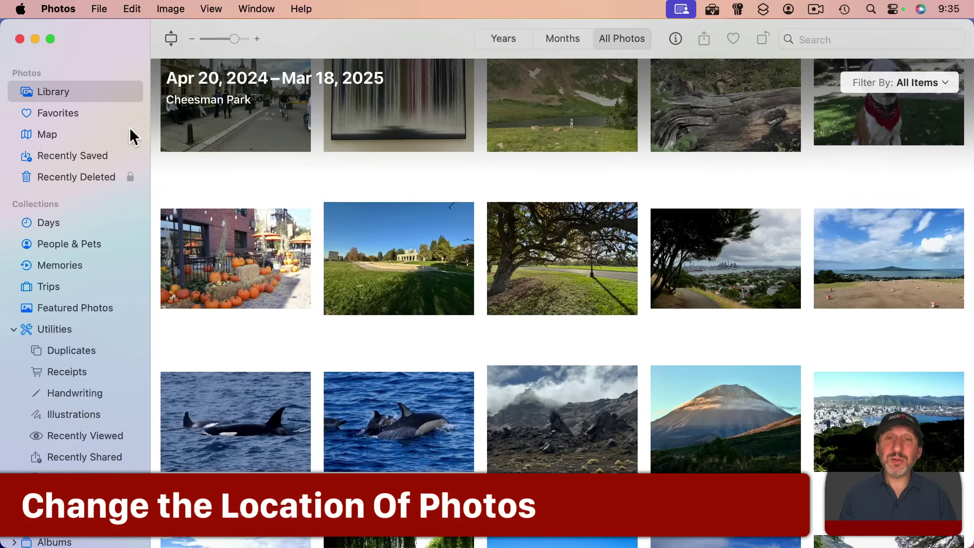
Switch to the Map view and zoom in on Colorado's photo clusters
left_click(50, 138)
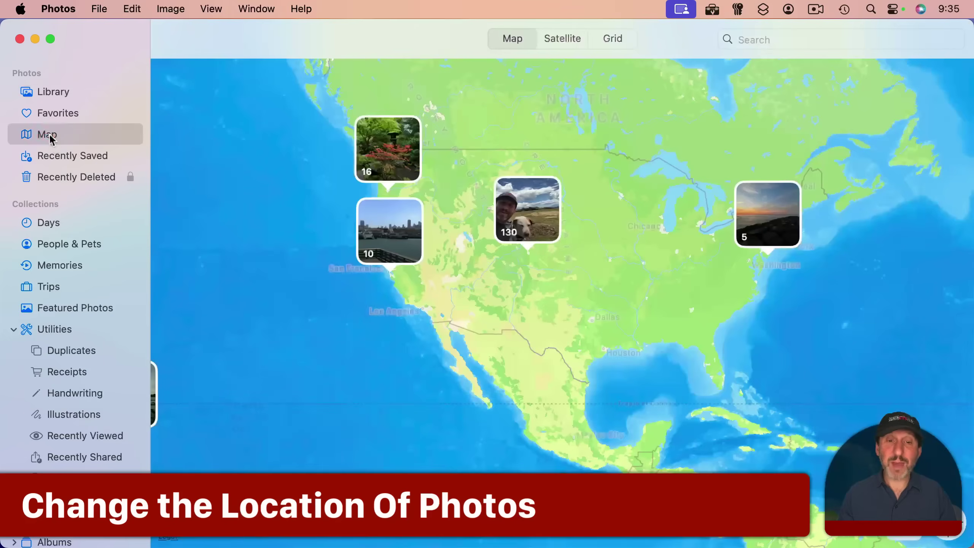
scroll(517, 221, "up", 5)
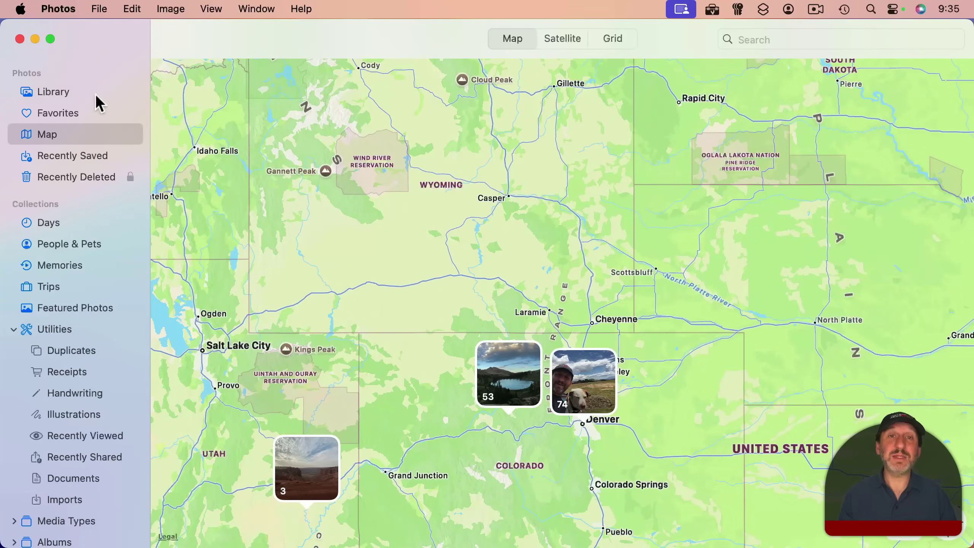
Select the tree photo in the library and show its Info panel
left_click(57, 95)
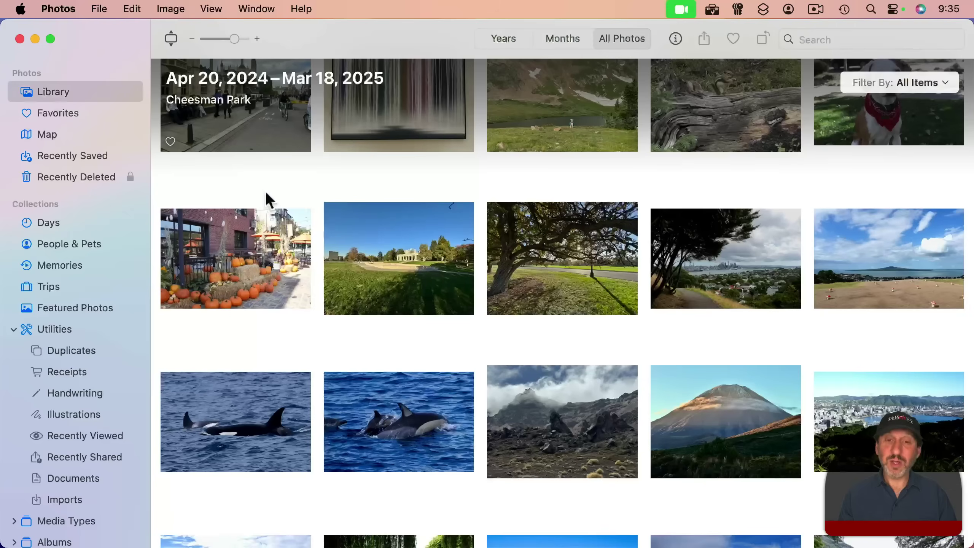
left_click(543, 237)
left_click(173, 8)
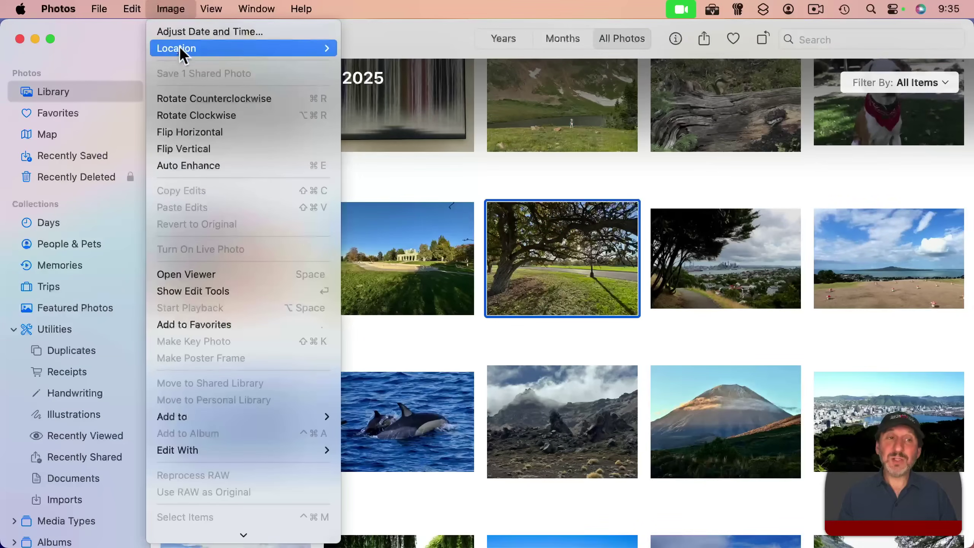
mouse_move(183, 49)
left_click(174, 7)
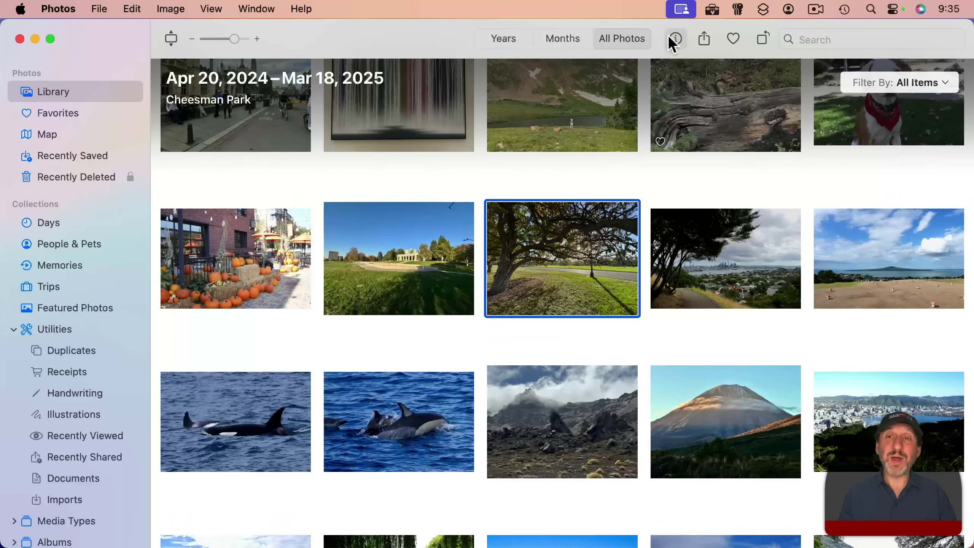
left_click(256, 9)
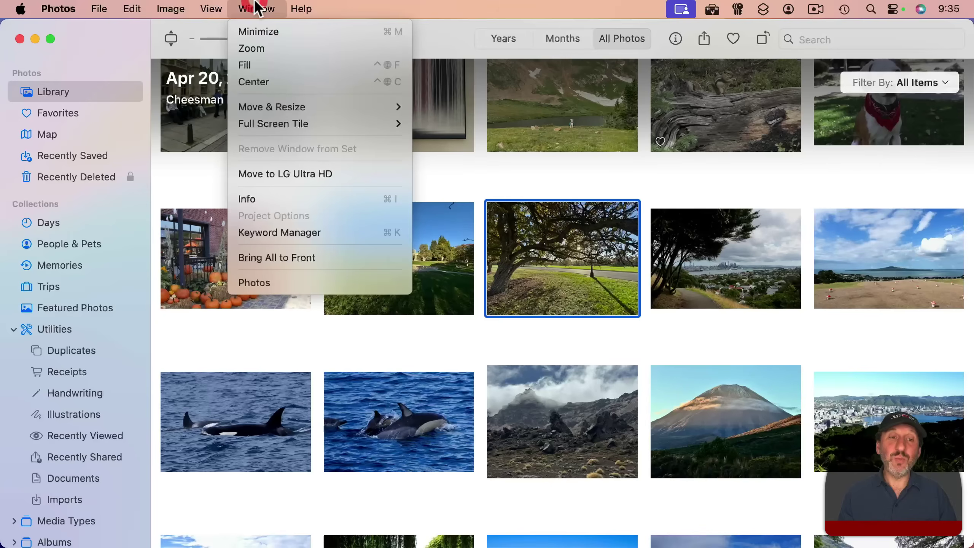
left_click(293, 198)
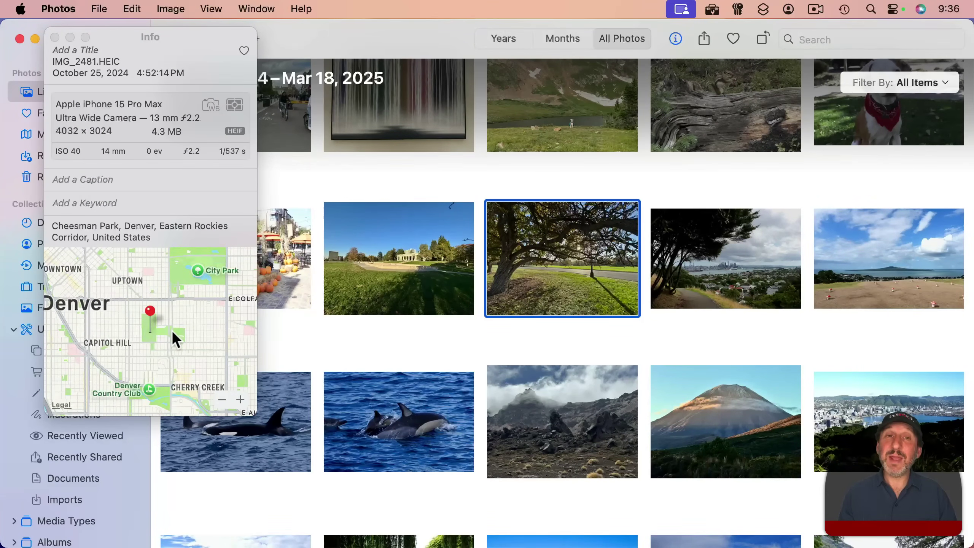
Drag the tree photo's map pin to Duck Lake near City Park, Denver
left_click_drag(165, 338, 190, 337)
left_click(241, 400)
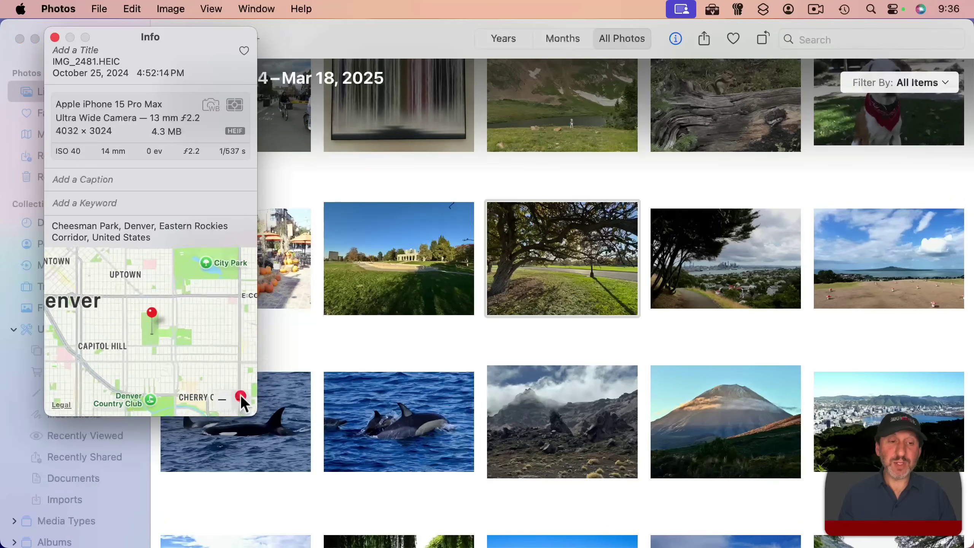
left_click(222, 399)
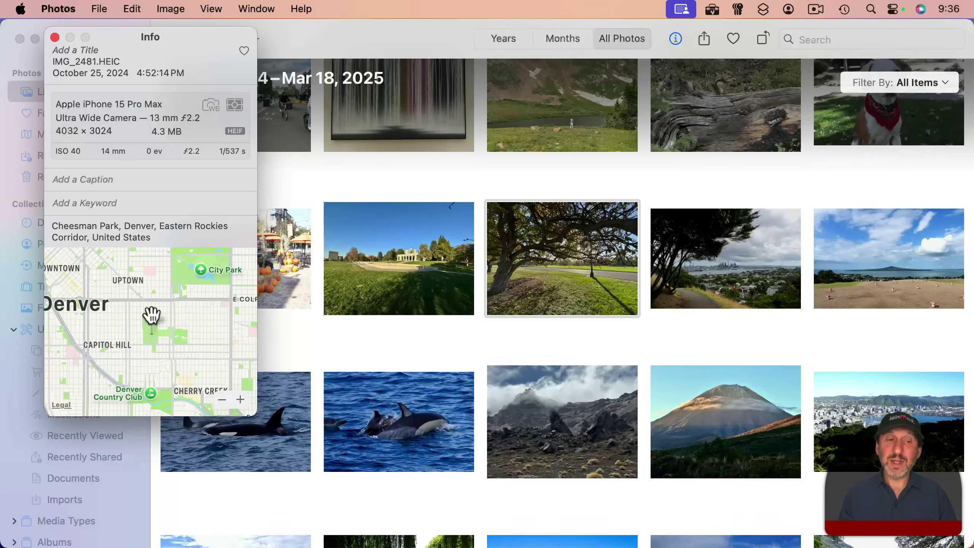
left_click(152, 316)
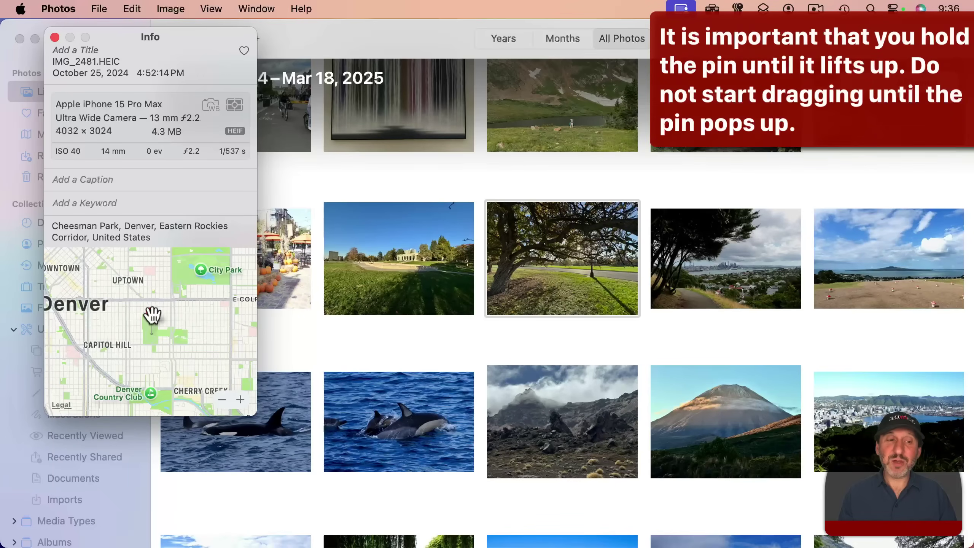
left_click_drag(152, 316, 201, 267)
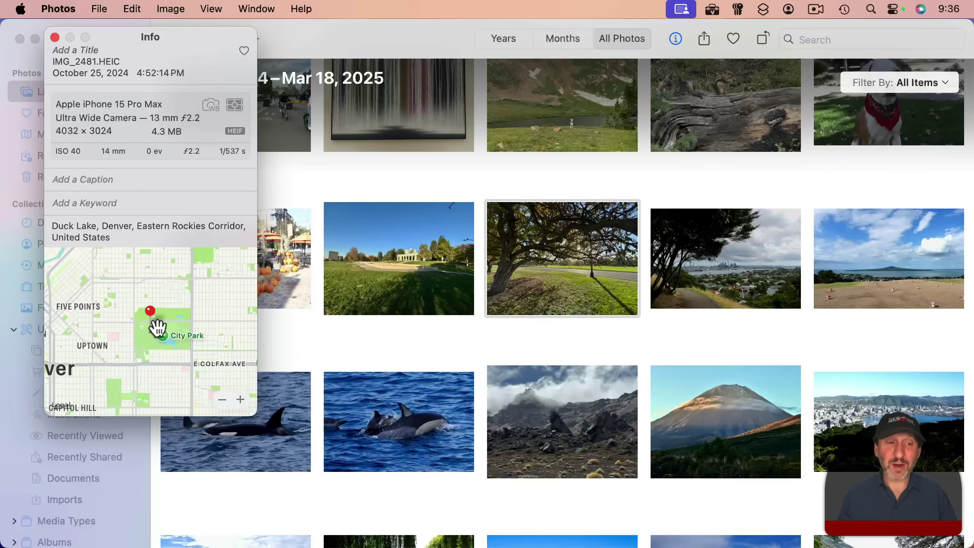
Change the tree photo's location to Civic Center Park, Denver
left_click(98, 234)
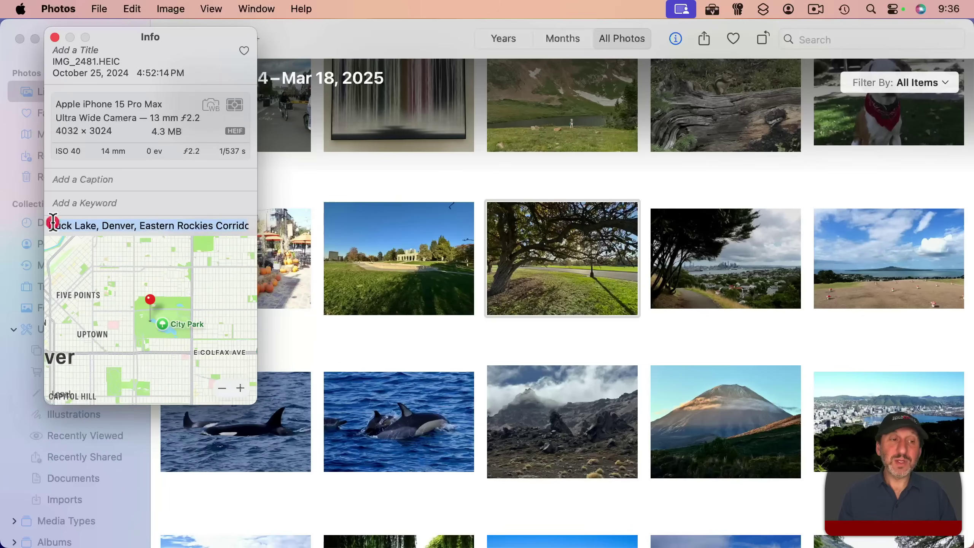
type("ci")
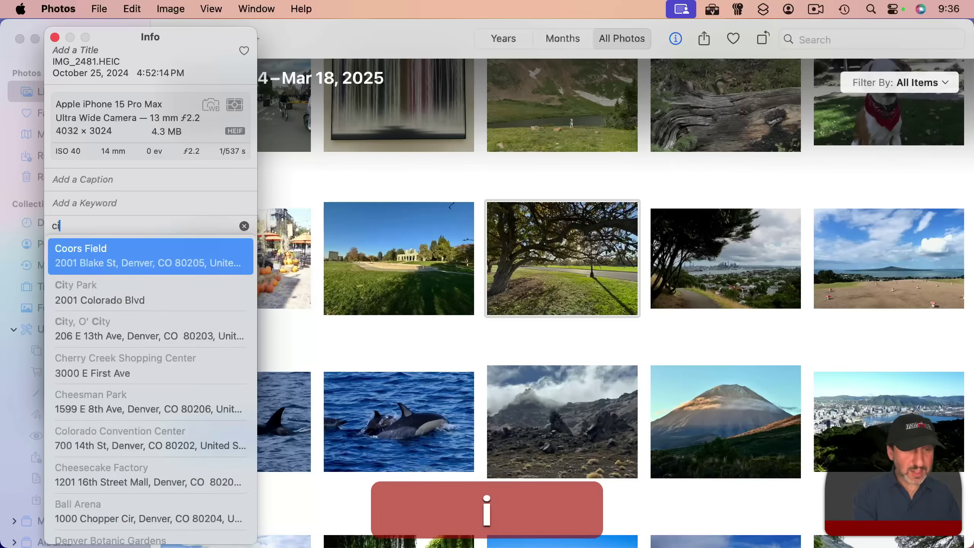
type("vic")
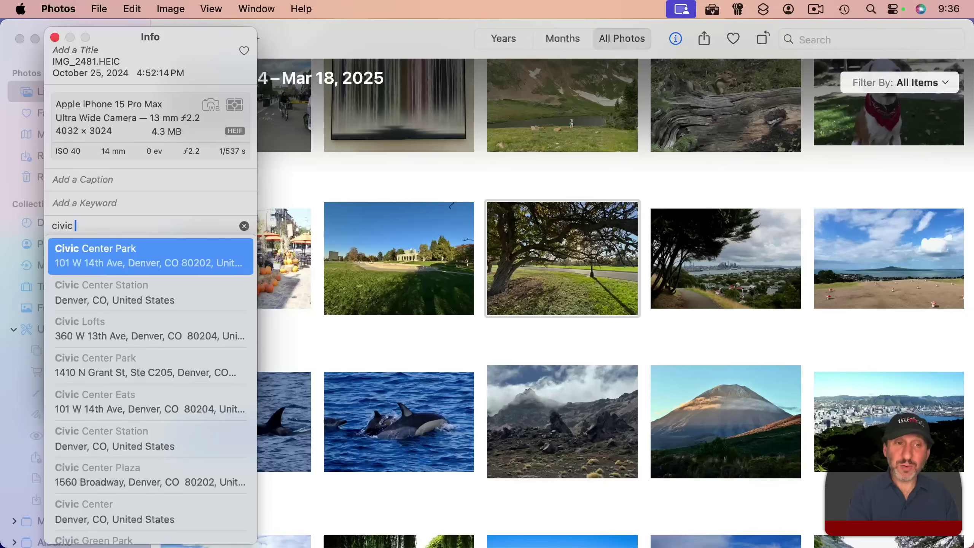
left_click(82, 248)
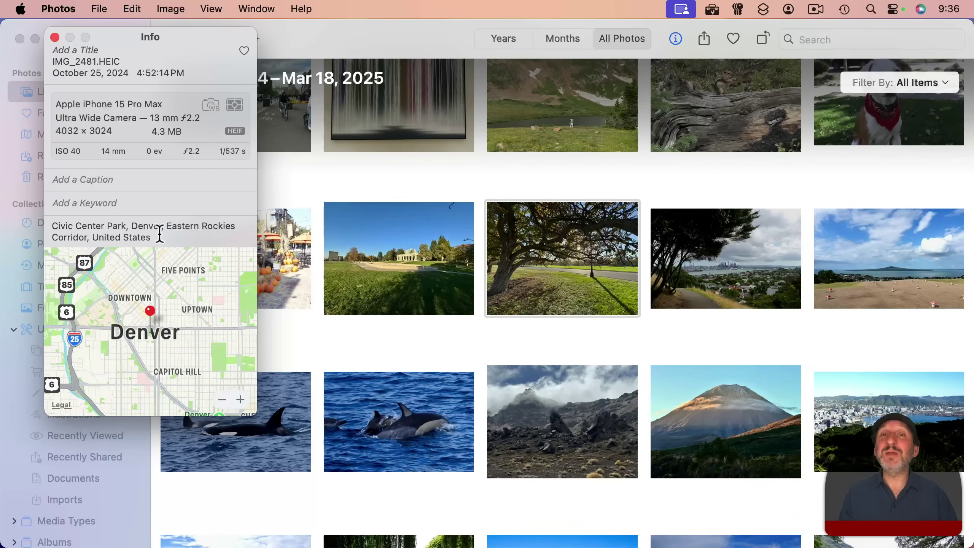
left_click(50, 236)
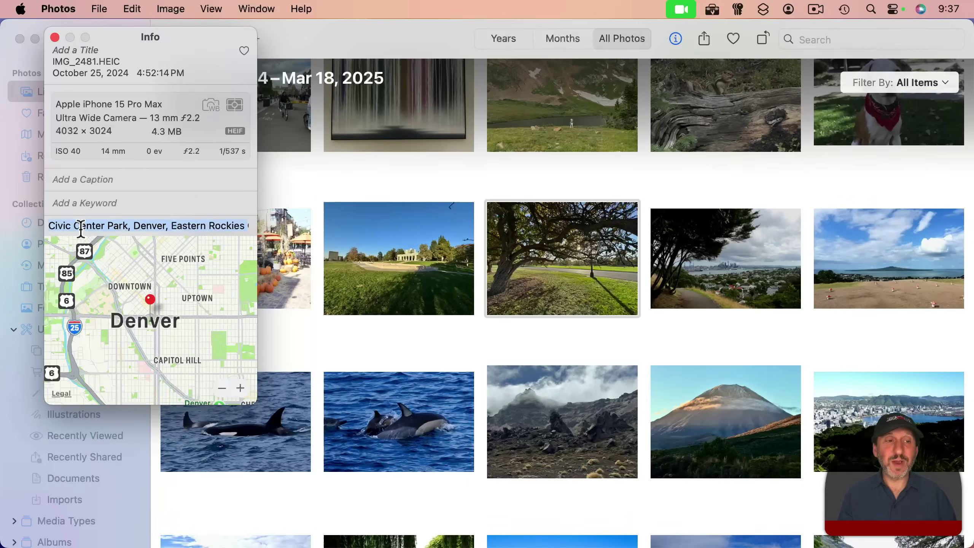
key("Return")
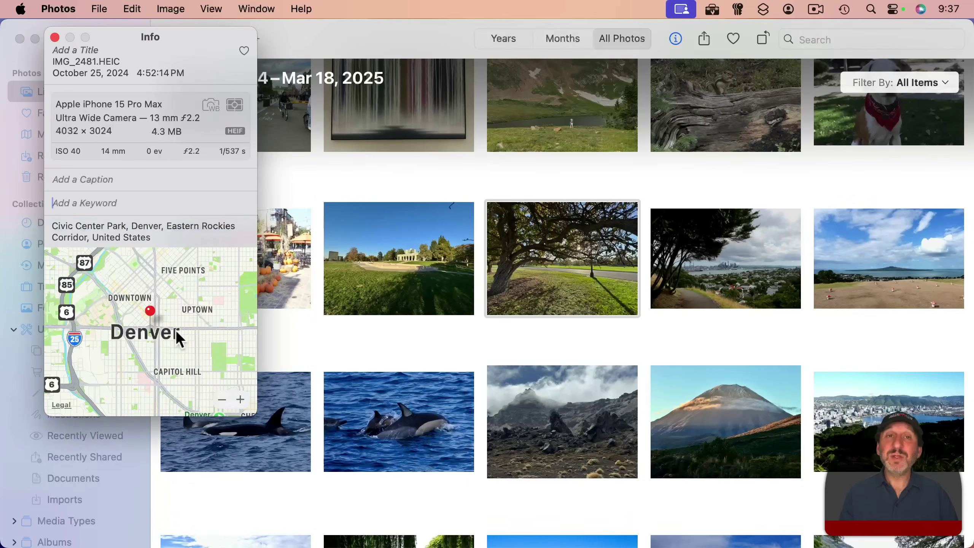
Close the Info panel and revert the tree photo to its original Cheesman Park location
left_click(54, 38)
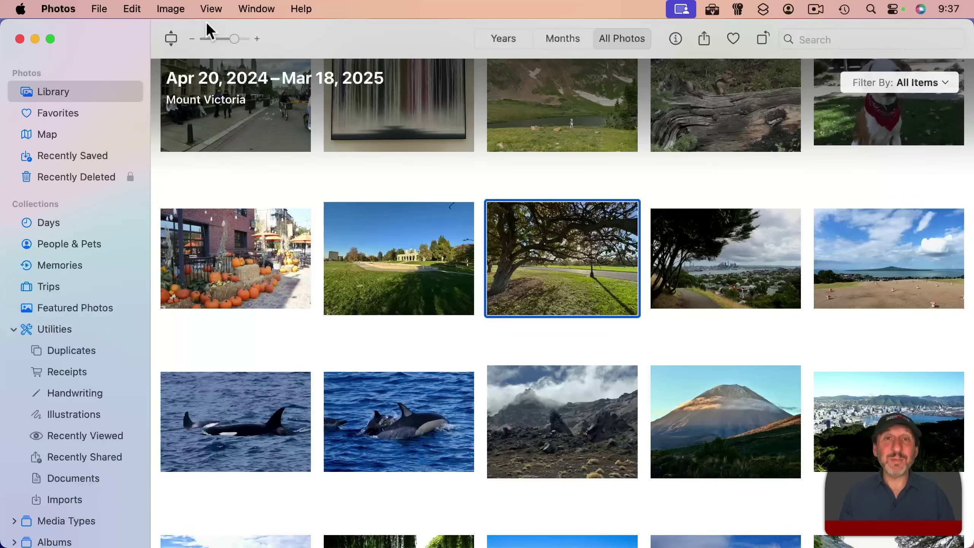
left_click(170, 8)
mouse_move(180, 51)
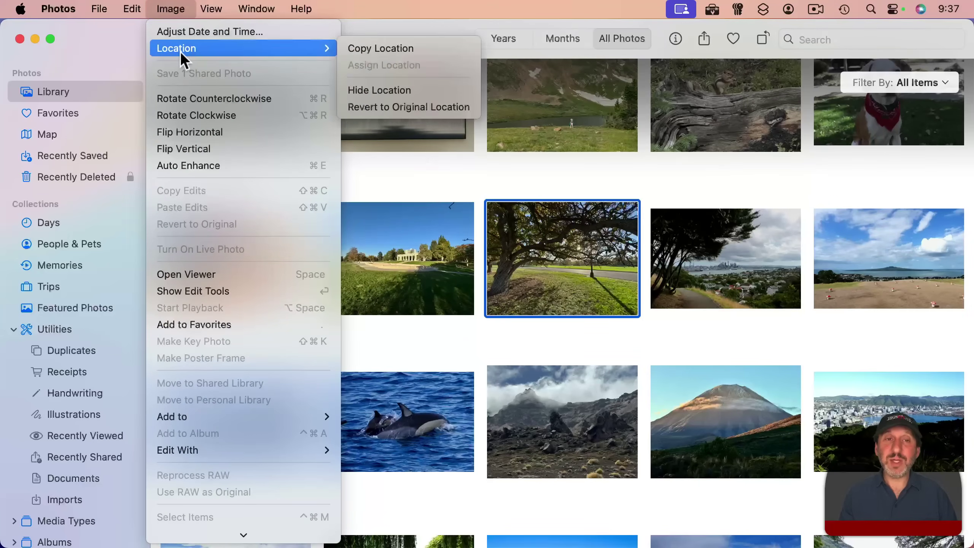
left_click(409, 107)
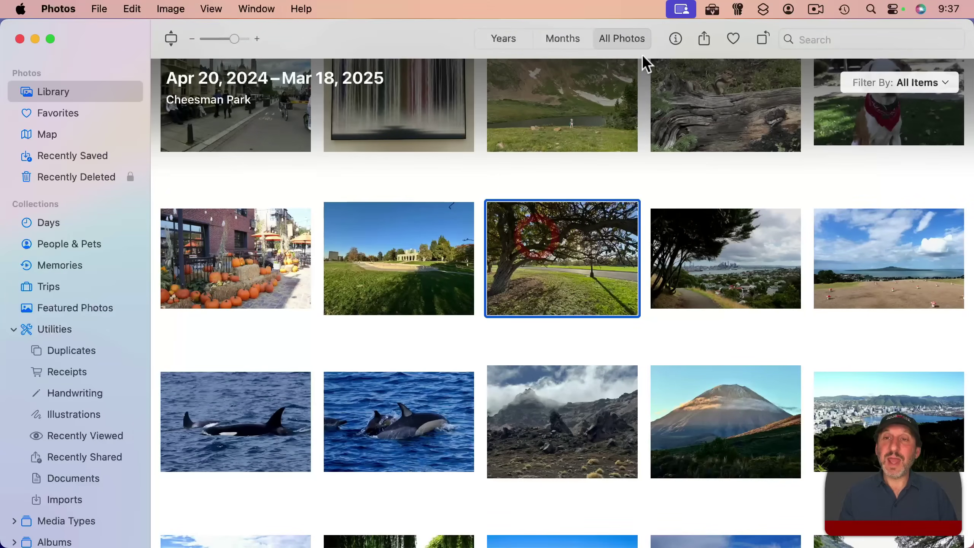
left_click(676, 39)
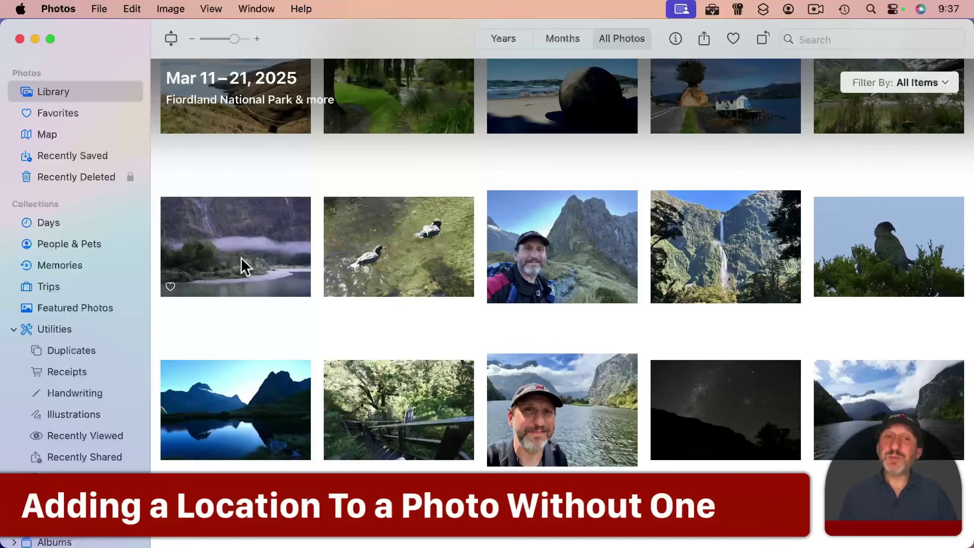
Open the misty river photo with its Info panel and enter 'Kepler track' as its location
double_click(244, 265)
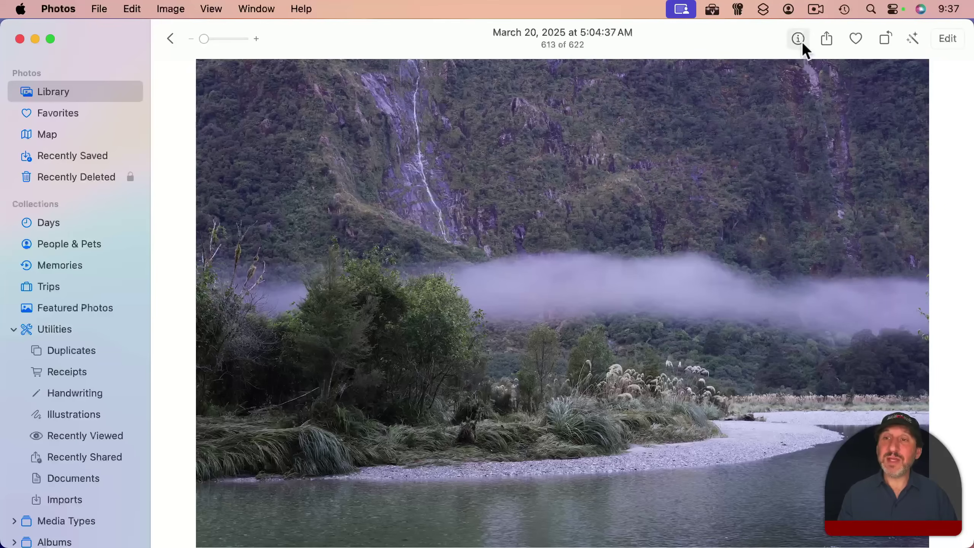
left_click(256, 8)
left_click(287, 205)
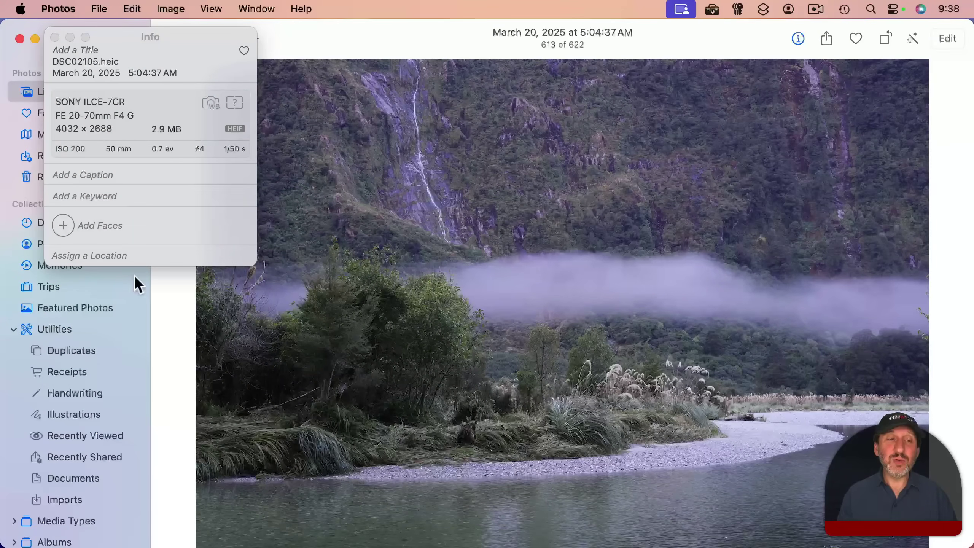
left_click(76, 257)
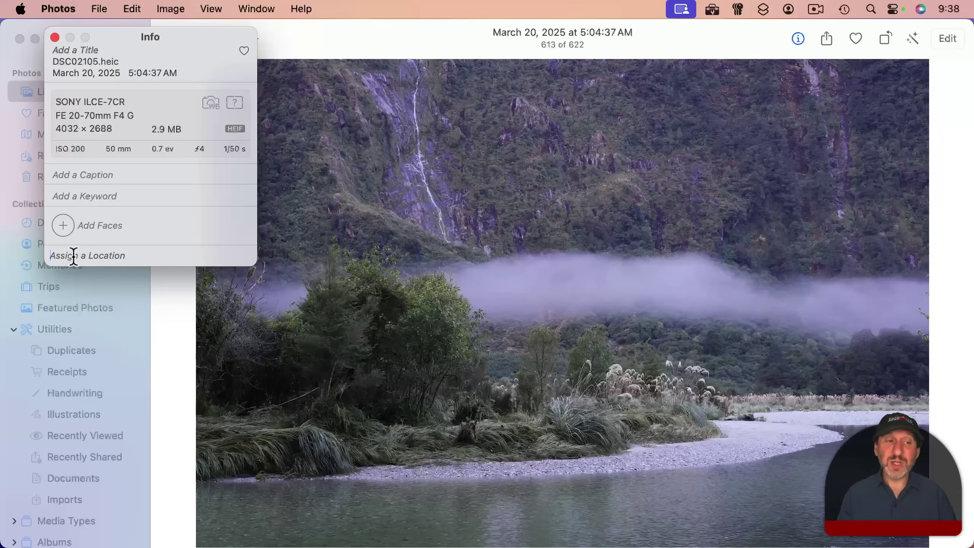
type("Kepler track")
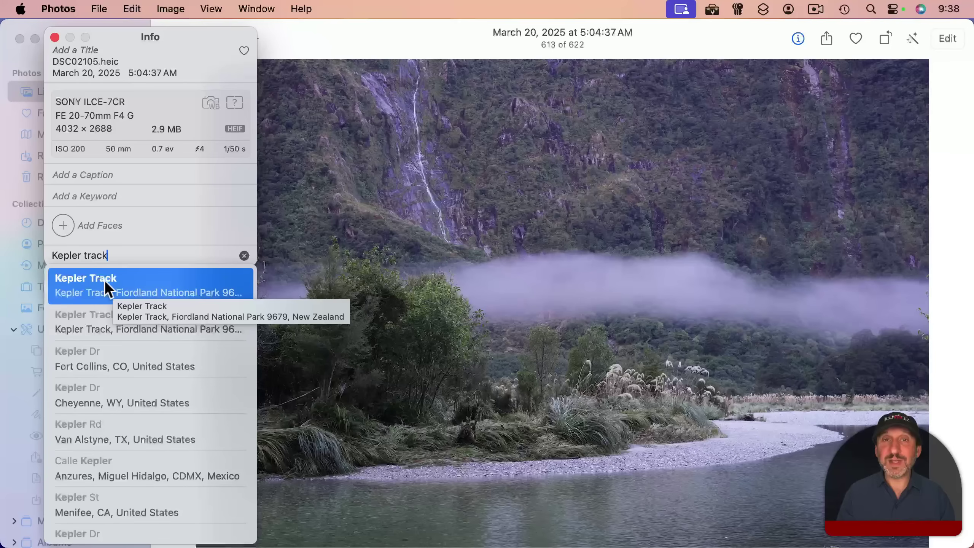
Assign Kepler Track as the river photo's location and reposition its pin on the map
left_click(83, 278)
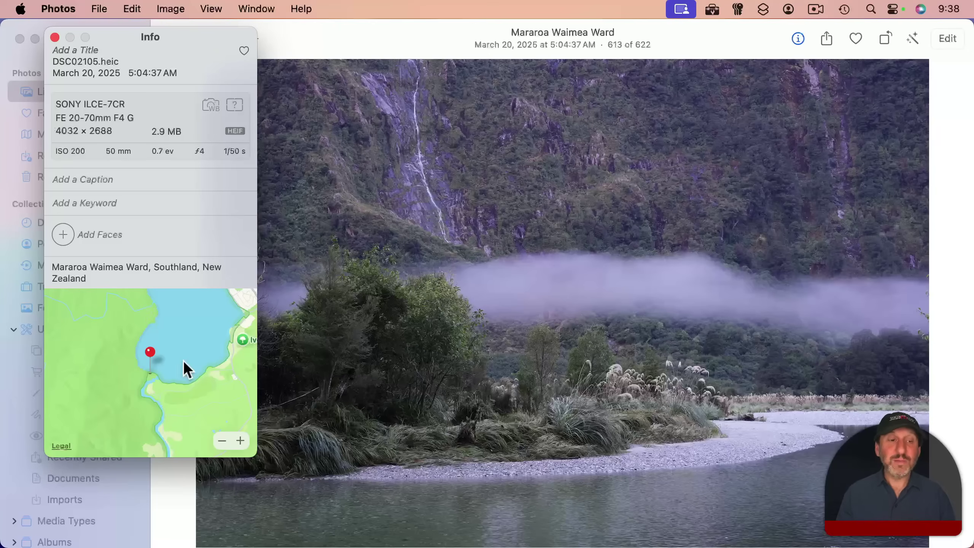
left_click_drag(190, 384, 180, 341)
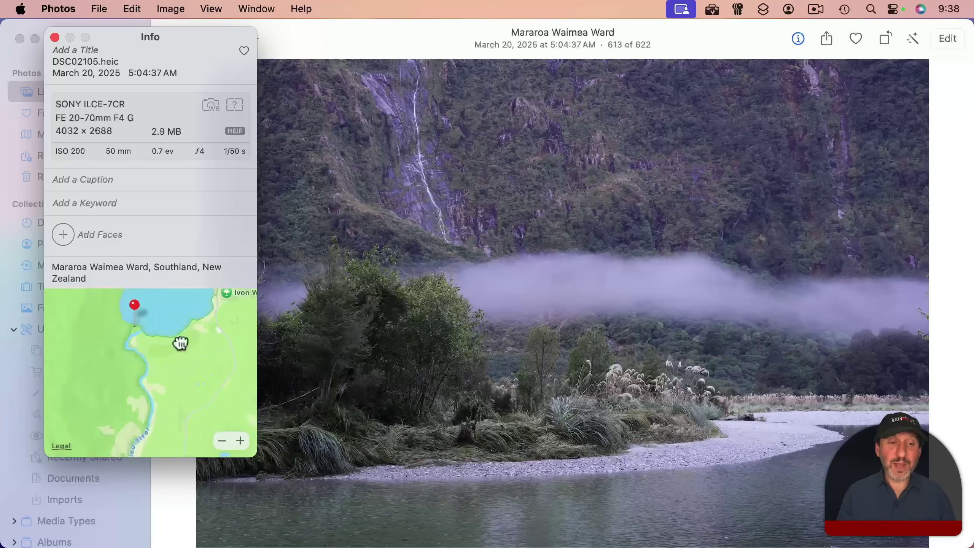
left_click(224, 439)
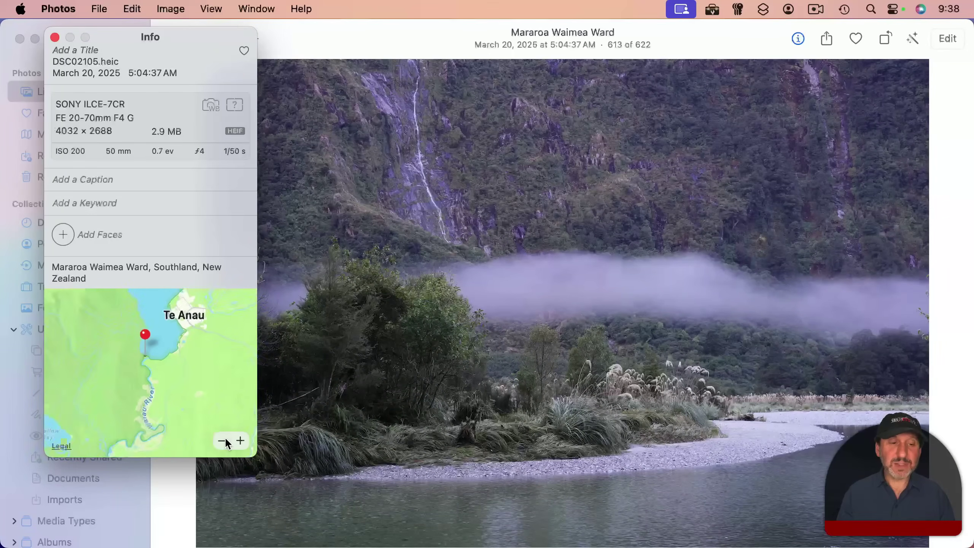
left_click_drag(210, 381, 218, 359)
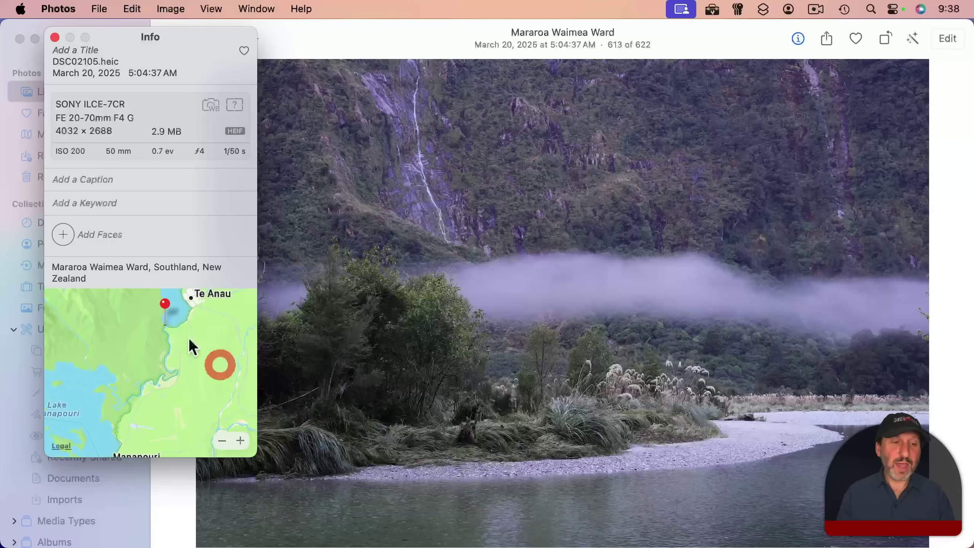
left_click_drag(166, 334, 148, 434)
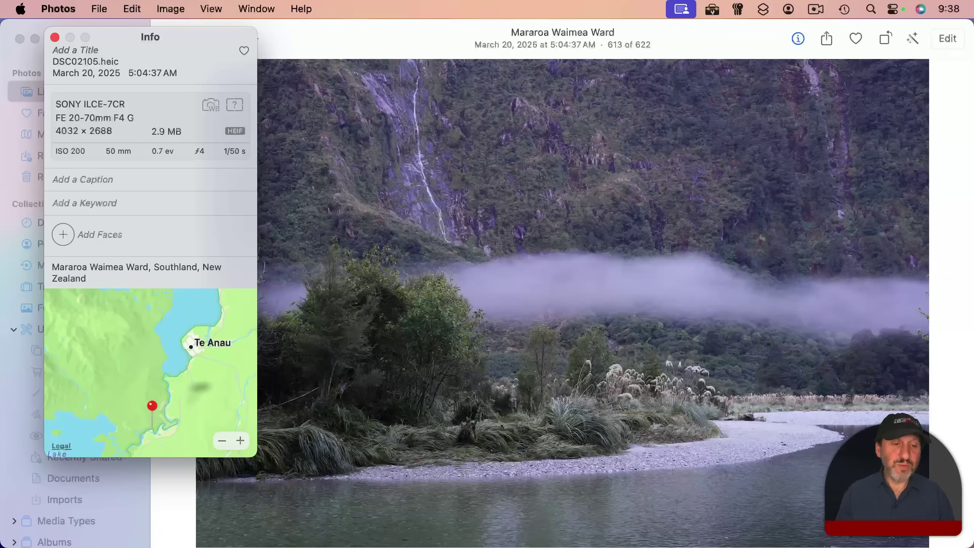
scroll(148, 434, "up", 5)
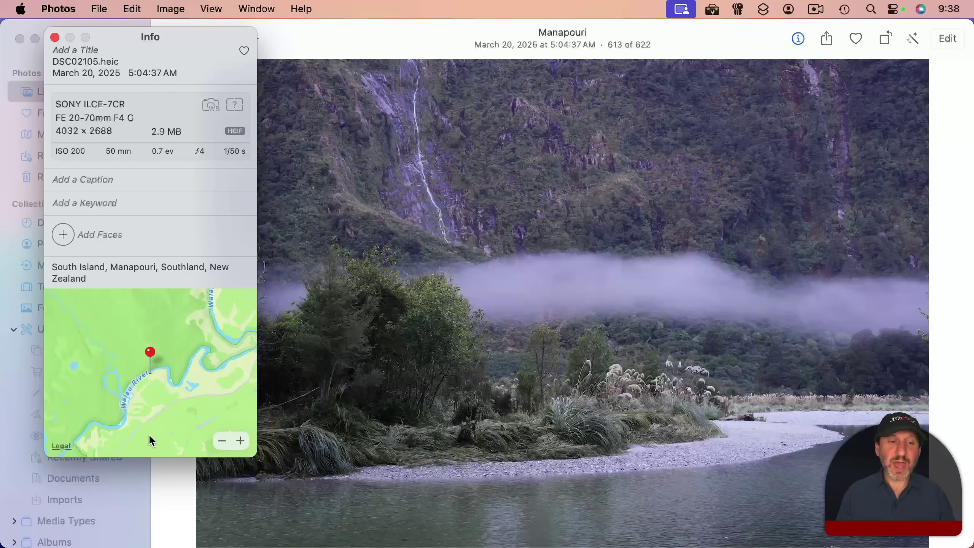
Revert the misty river photo to its original location
left_click(171, 9)
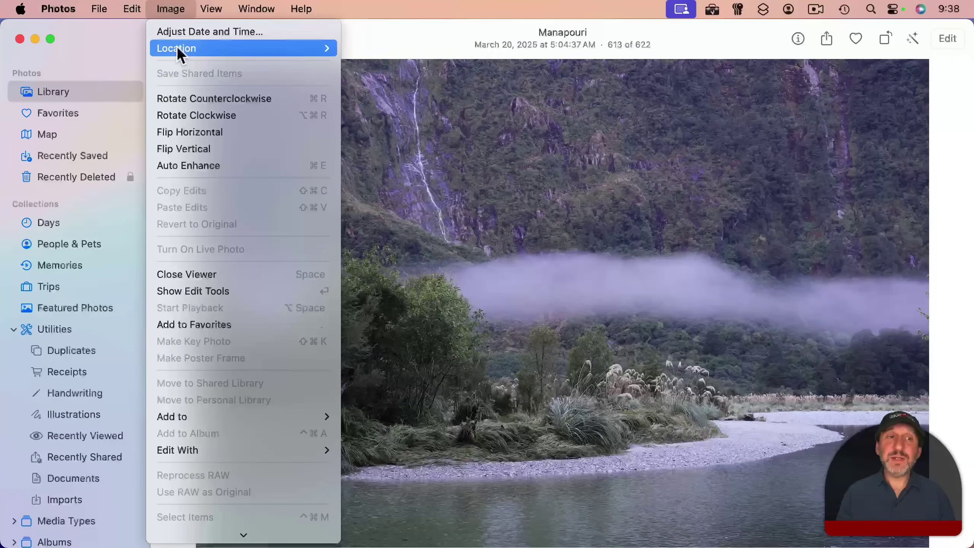
mouse_move(260, 48)
left_click(401, 104)
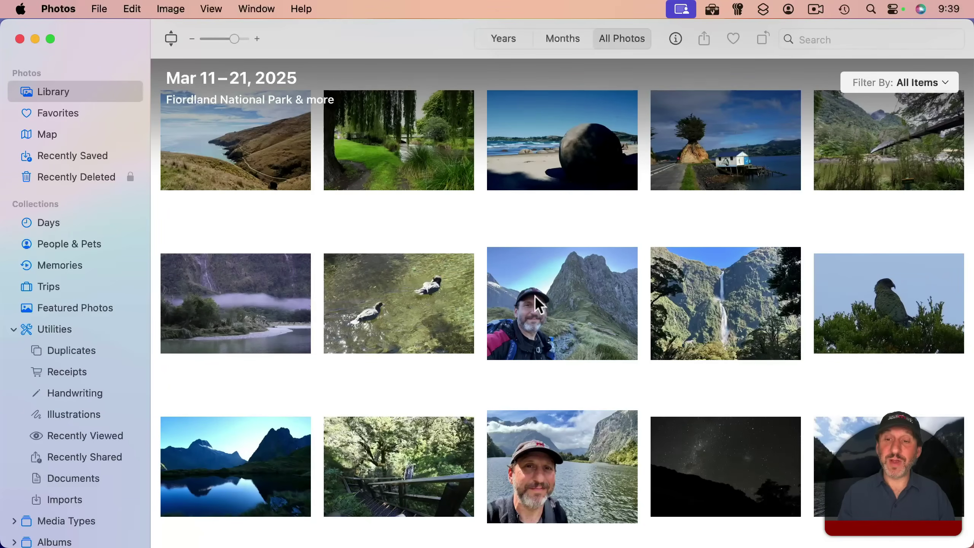
Copy the Fiordland National Park location from the mountain selfie
left_click(580, 296)
double_click(580, 296)
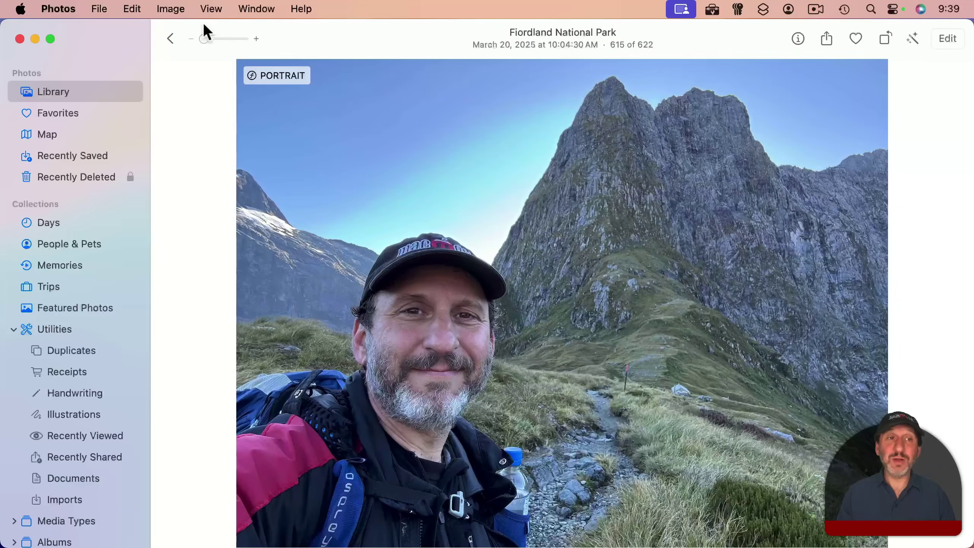
left_click(168, 9)
mouse_move(259, 40)
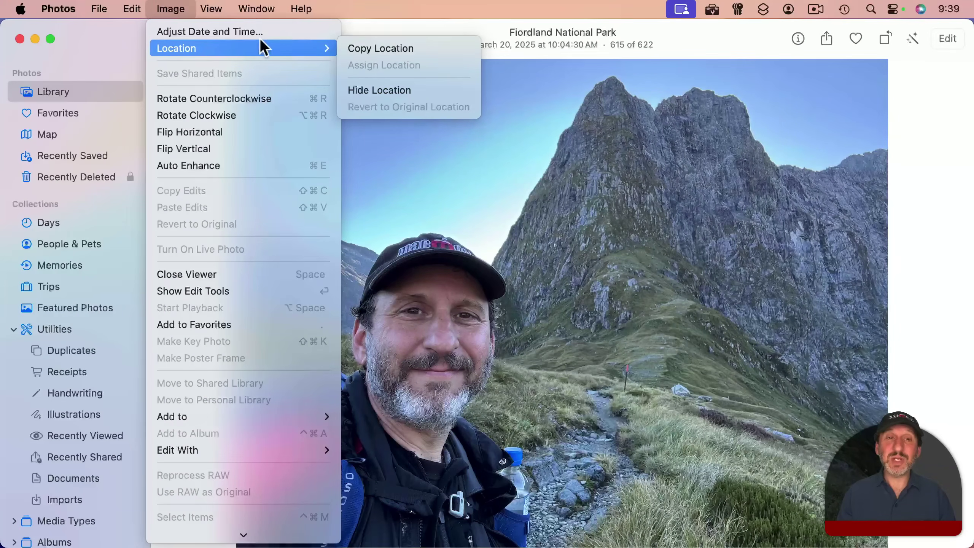
left_click(379, 48)
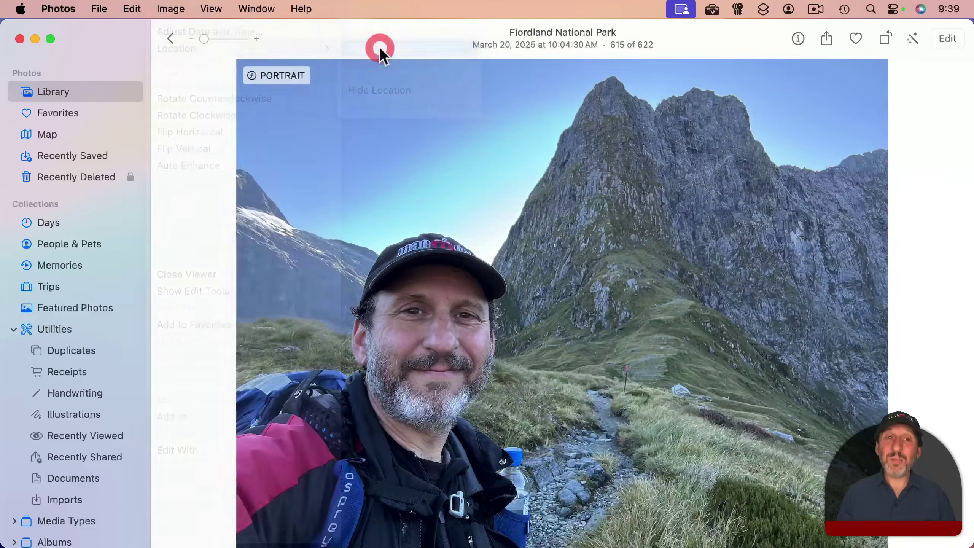
Assign the copied location to the misty river photo and show its info map
left_click(169, 38)
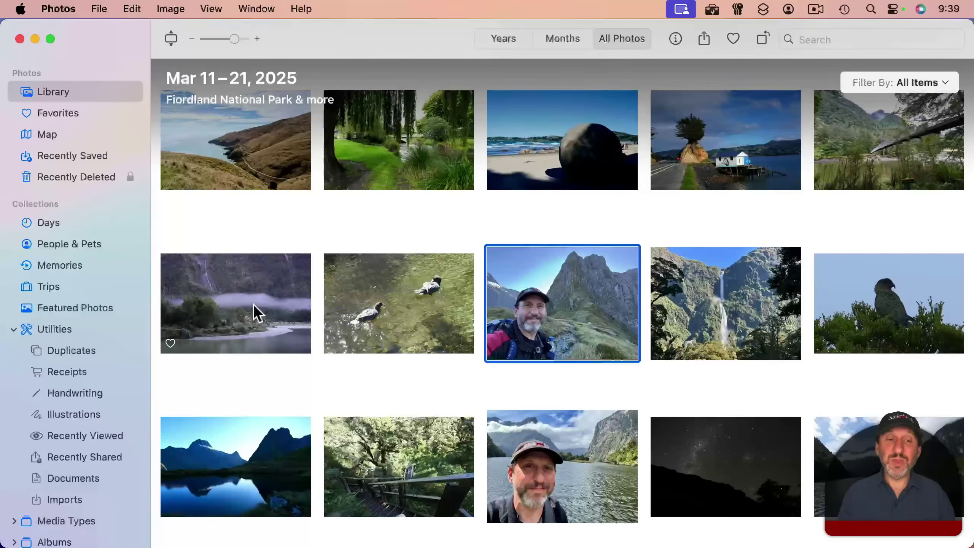
double_click(253, 304)
left_click(173, 8)
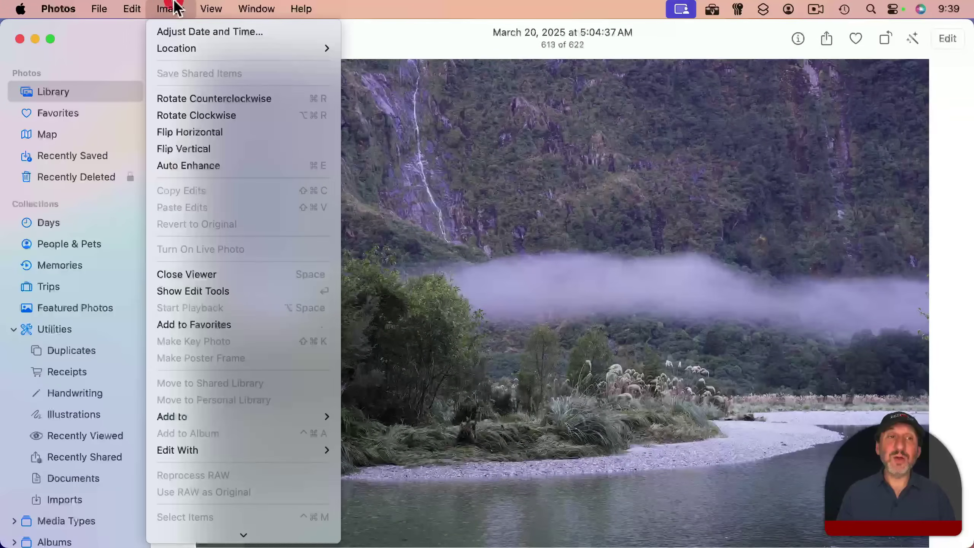
mouse_move(189, 48)
left_click(385, 64)
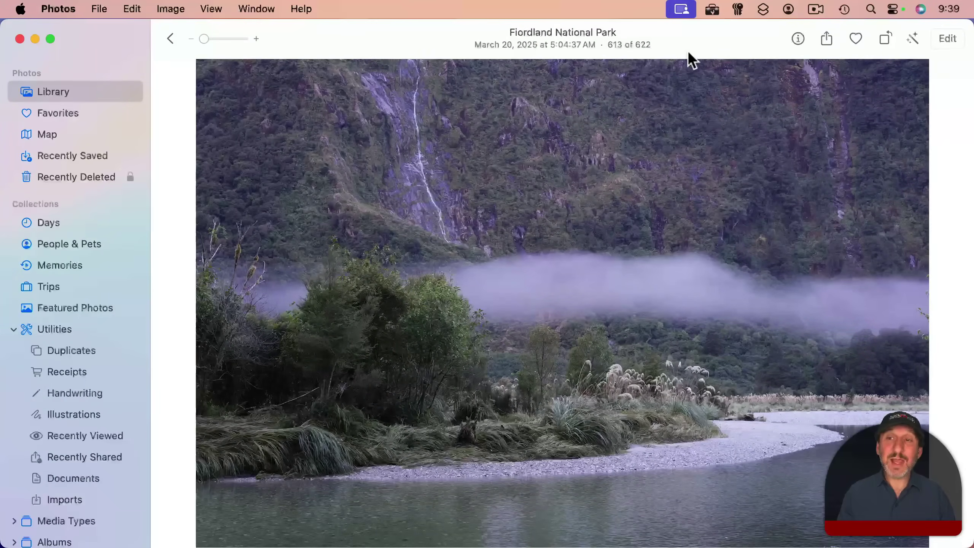
left_click(798, 38)
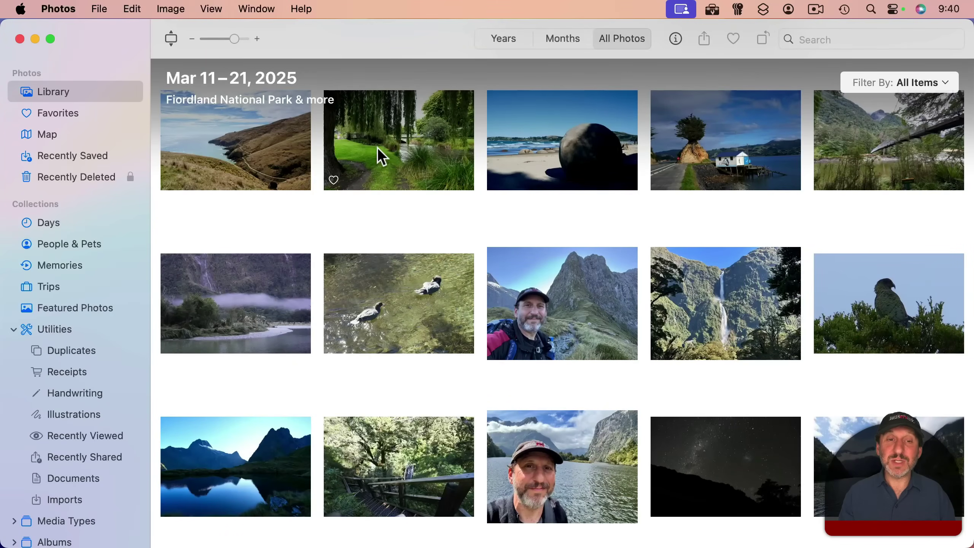
Select the five photos from the willow to the misty river and view their shared New Zealand location
left_click(377, 147)
left_click(273, 315, "shift")
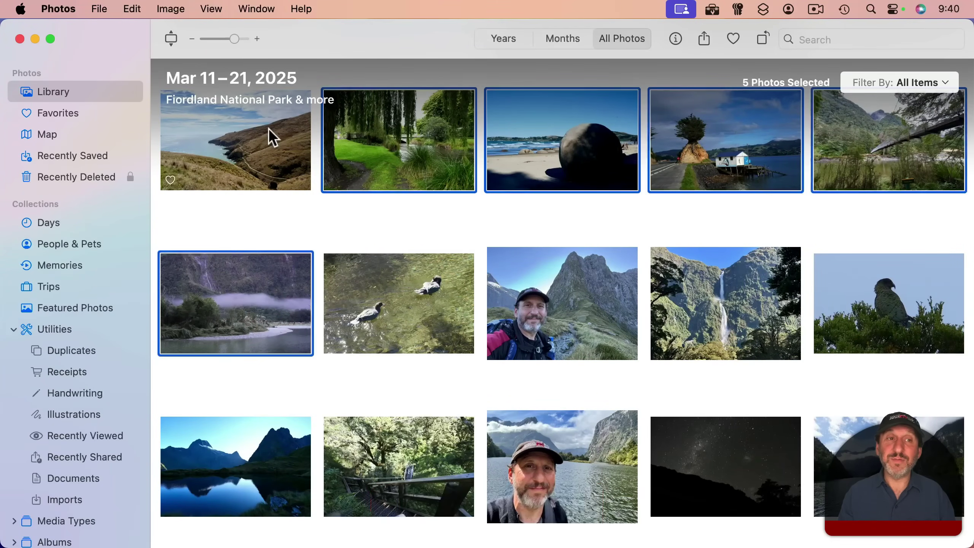
left_click(677, 38)
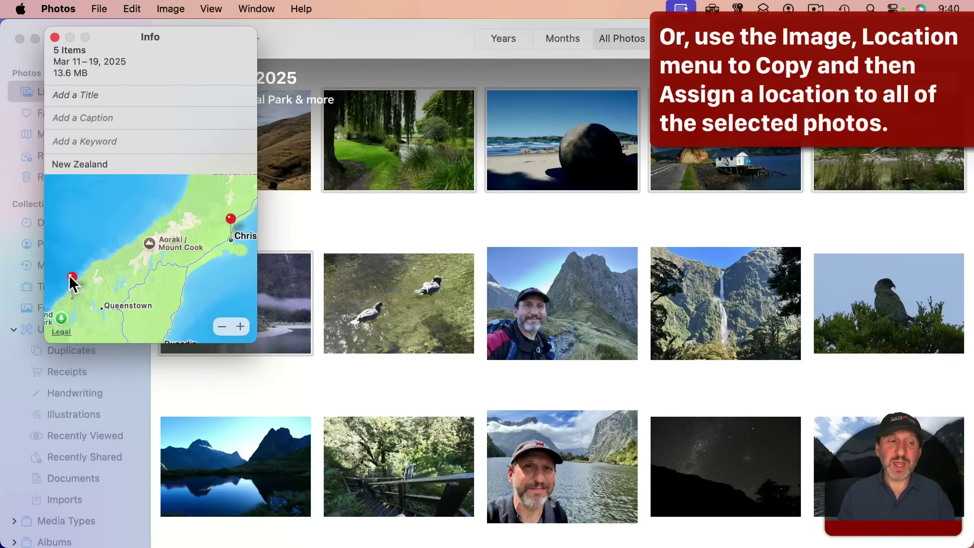
left_click(70, 165)
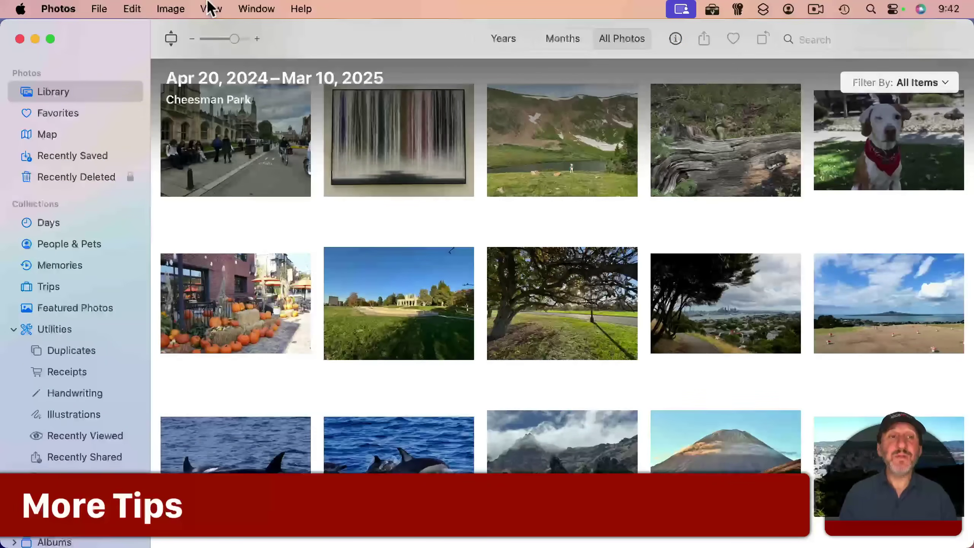
Turn on location metadata badges for the library thumbnails
left_click(209, 7)
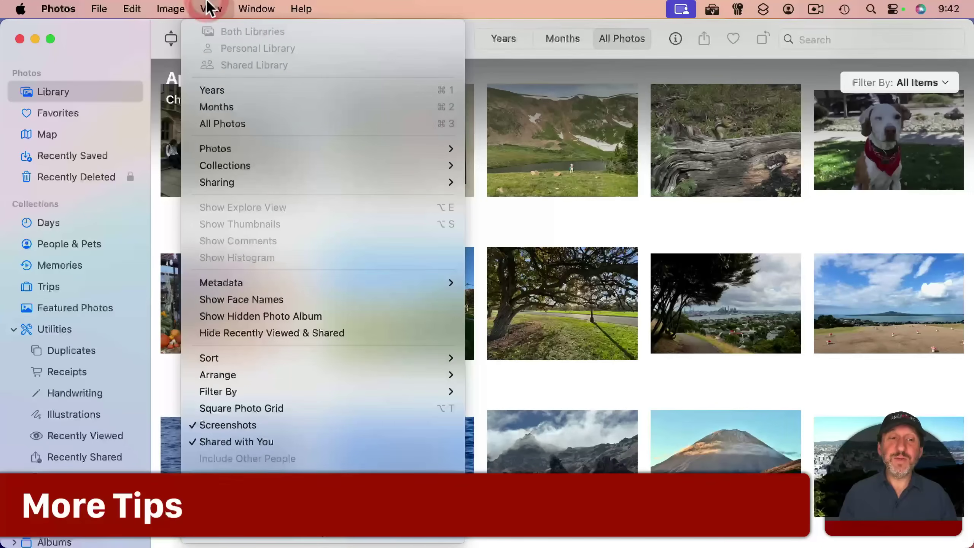
mouse_move(296, 283)
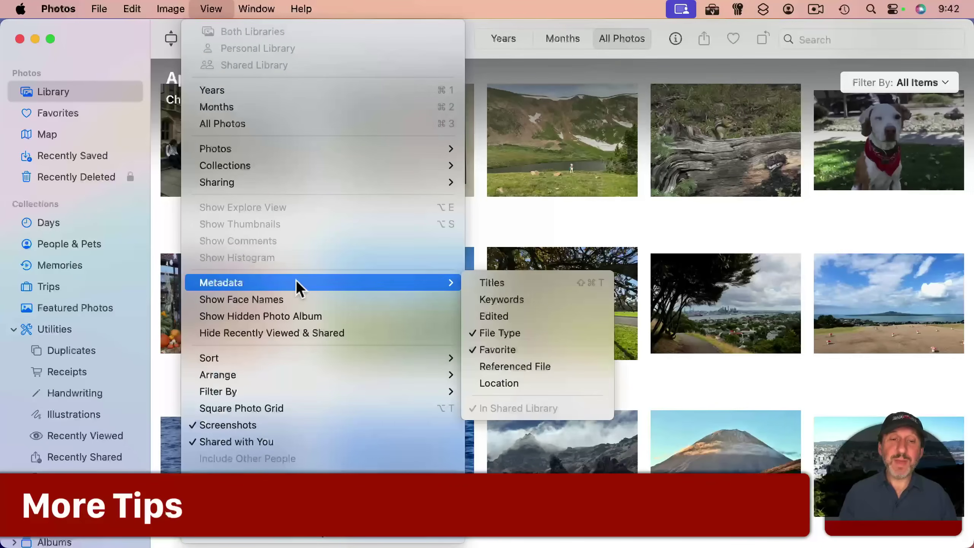
left_click(520, 379)
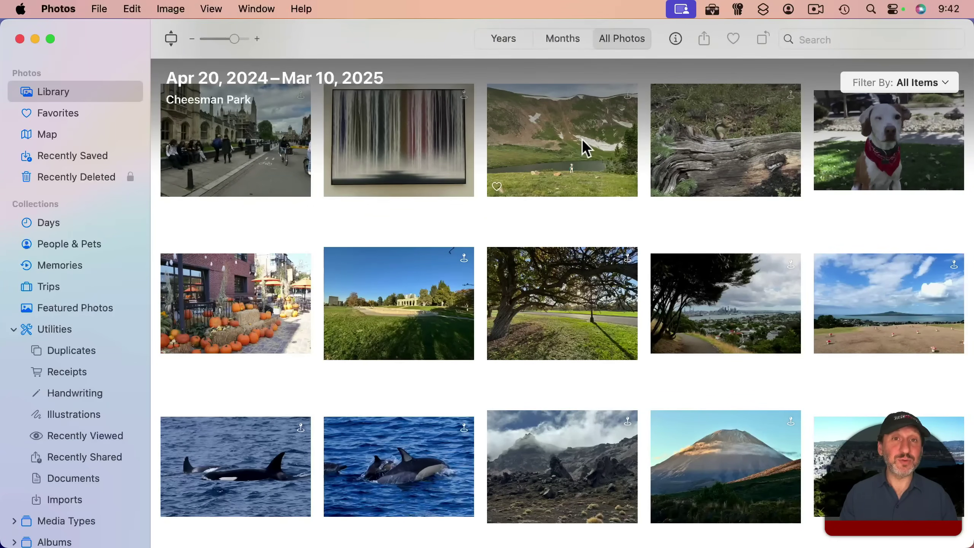
Check the Cheesman Park photo's info, then open it full size
left_click(466, 267)
key("super+i")
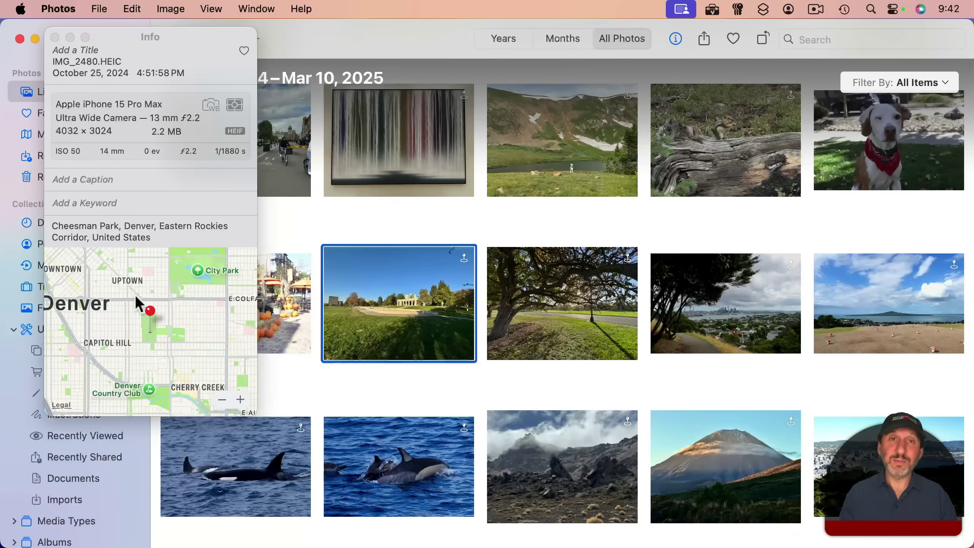
key("super+i")
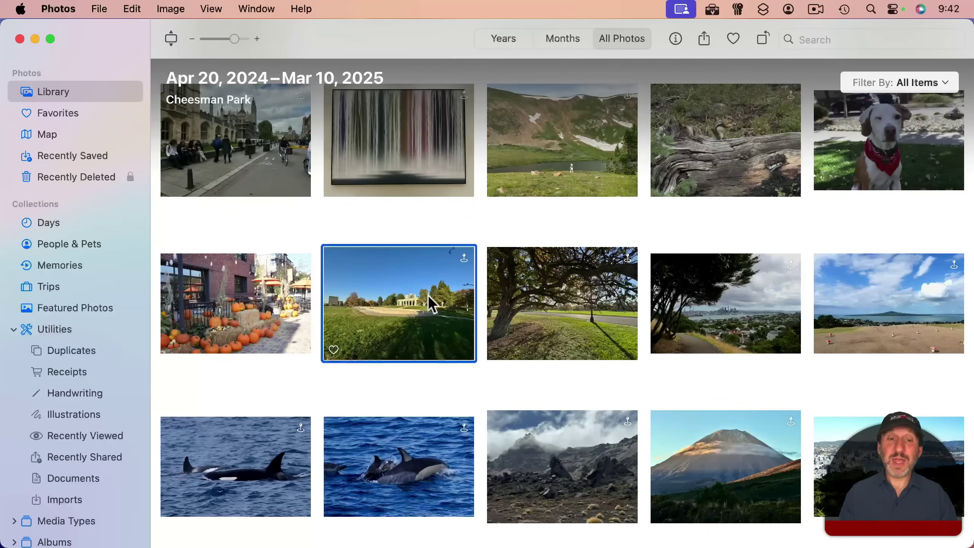
double_click(405, 283)
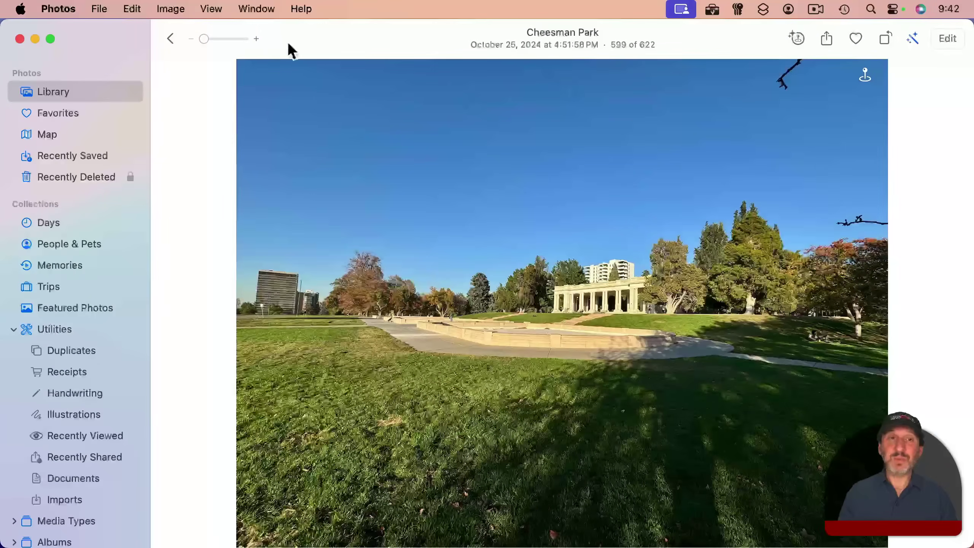
Hide the Cheesman Park photo's location, then revert it to the original location
left_click(174, 9)
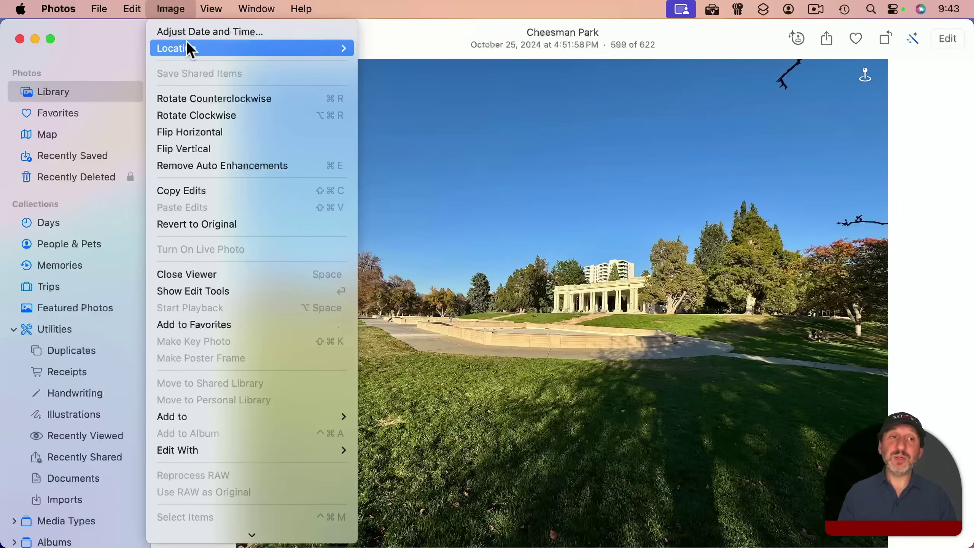
mouse_move(189, 49)
left_click(374, 89)
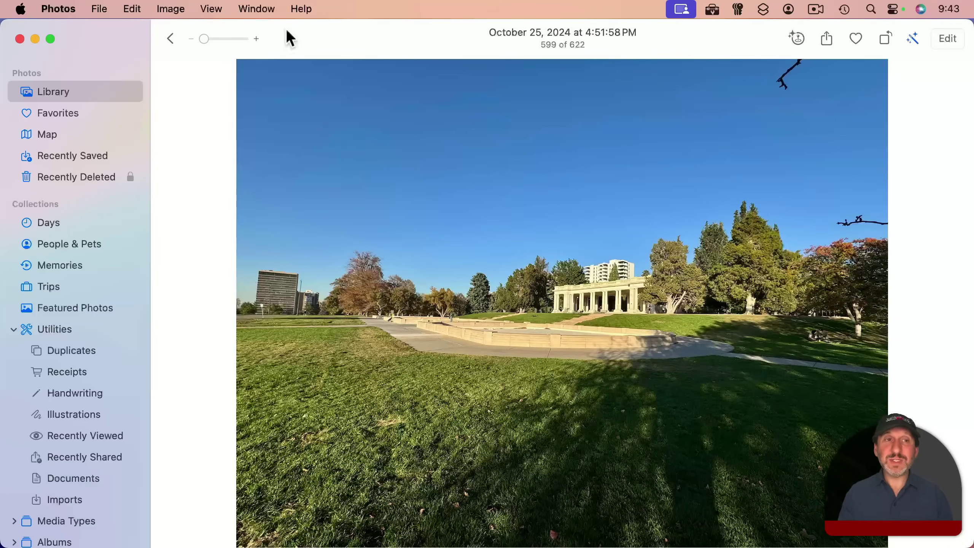
left_click(170, 8)
mouse_move(198, 51)
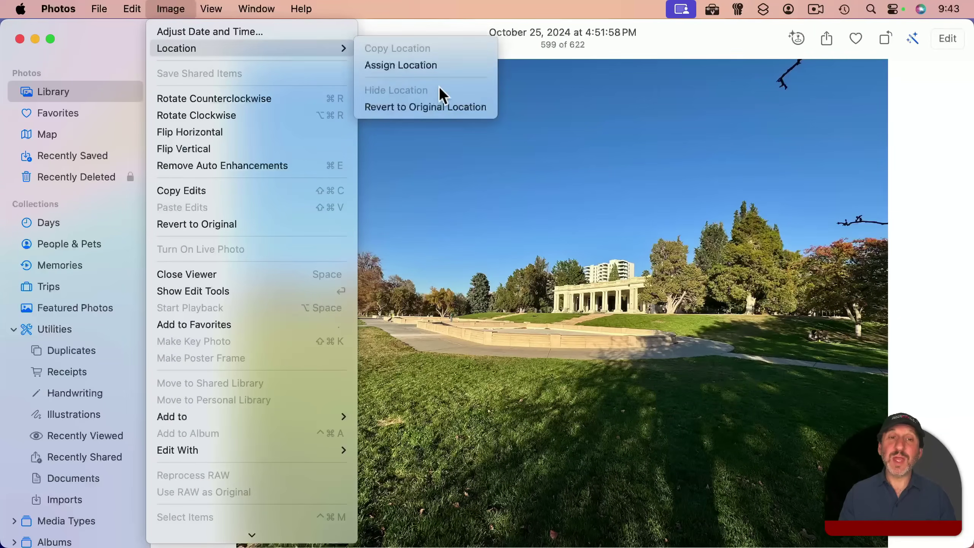
left_click(437, 108)
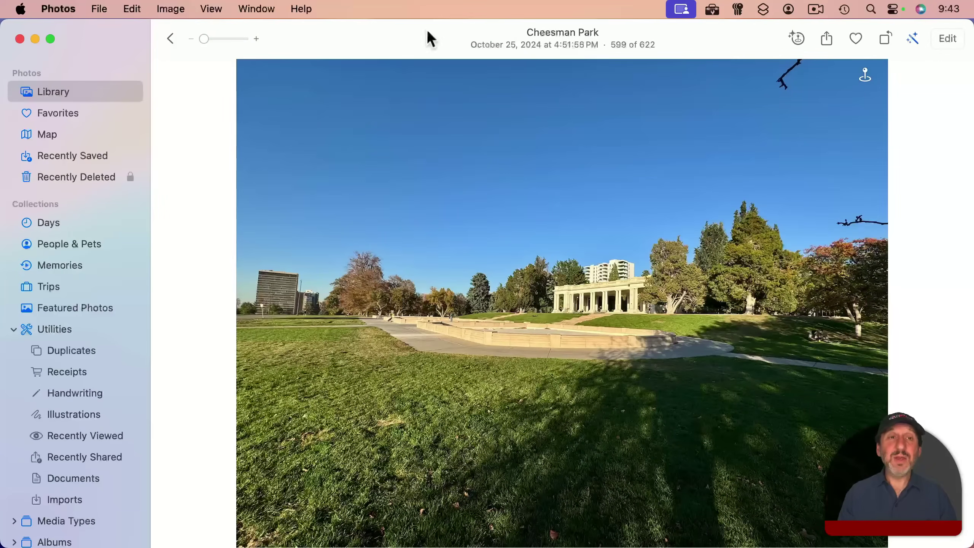
Show location badges on photos and check the Cheesman Park location in Info
left_click(210, 7)
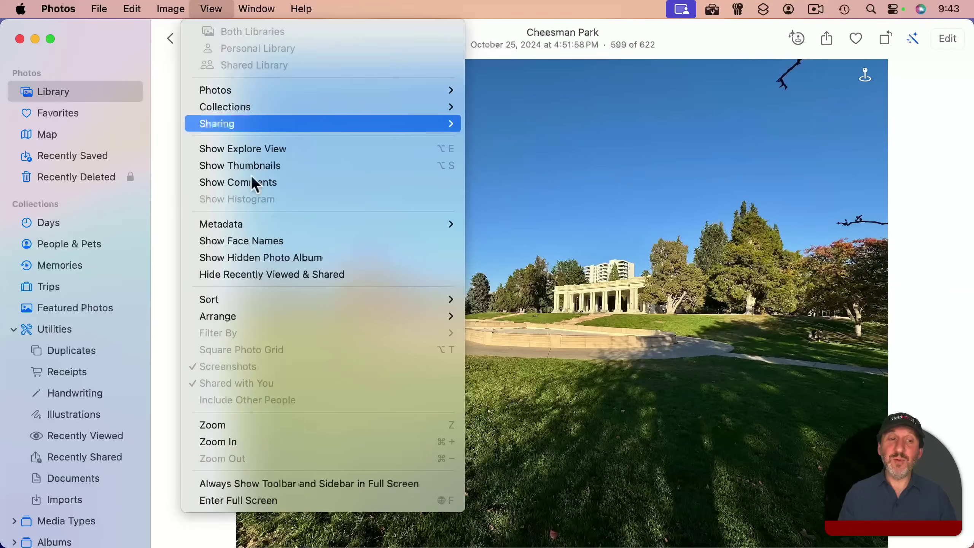
mouse_move(273, 228)
left_click(752, 63)
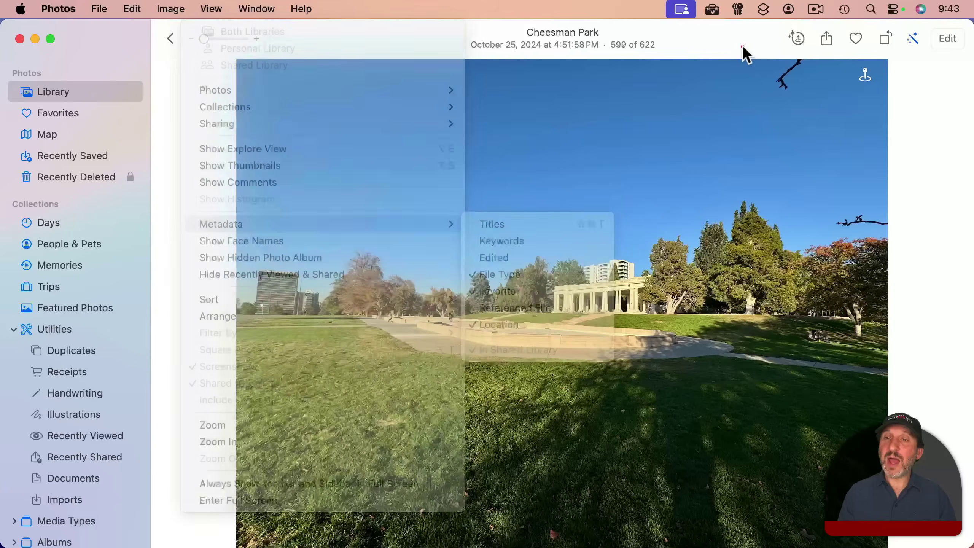
left_click(865, 84)
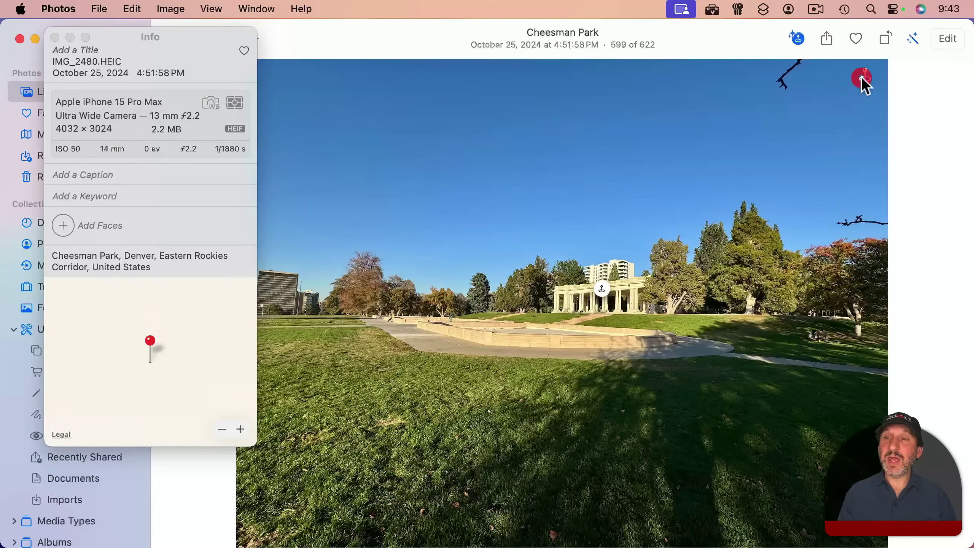
key("super+i")
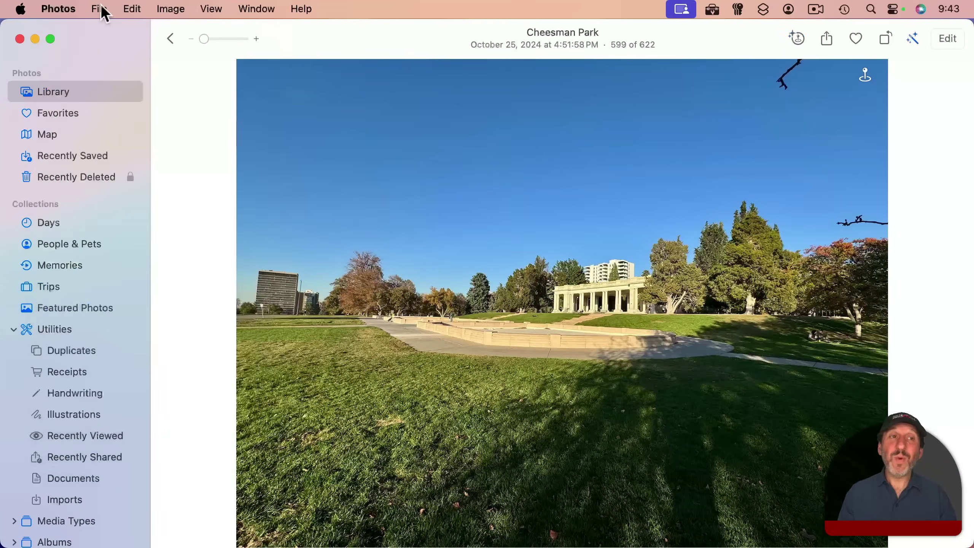
Start exporting the edited photo with location data left out, then close the Info window
left_click(99, 9)
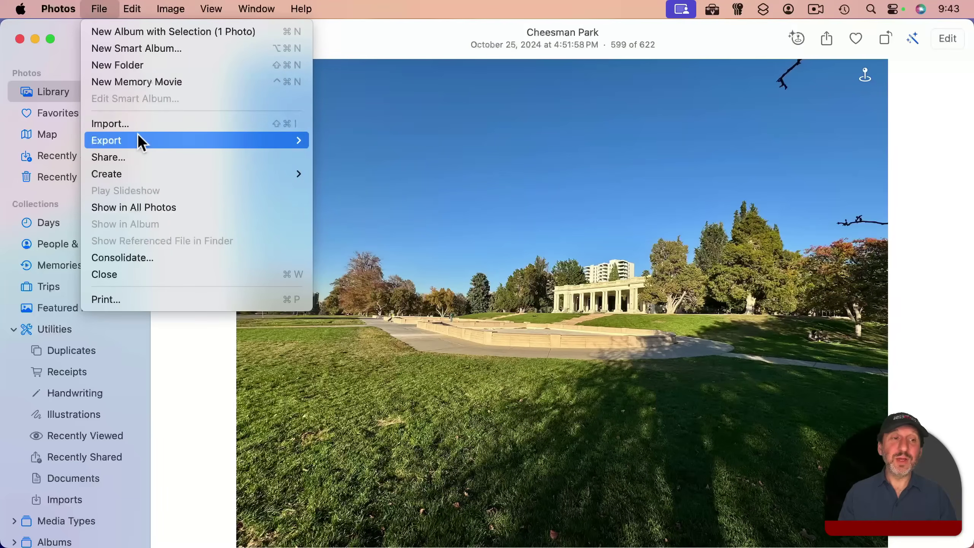
mouse_move(139, 141)
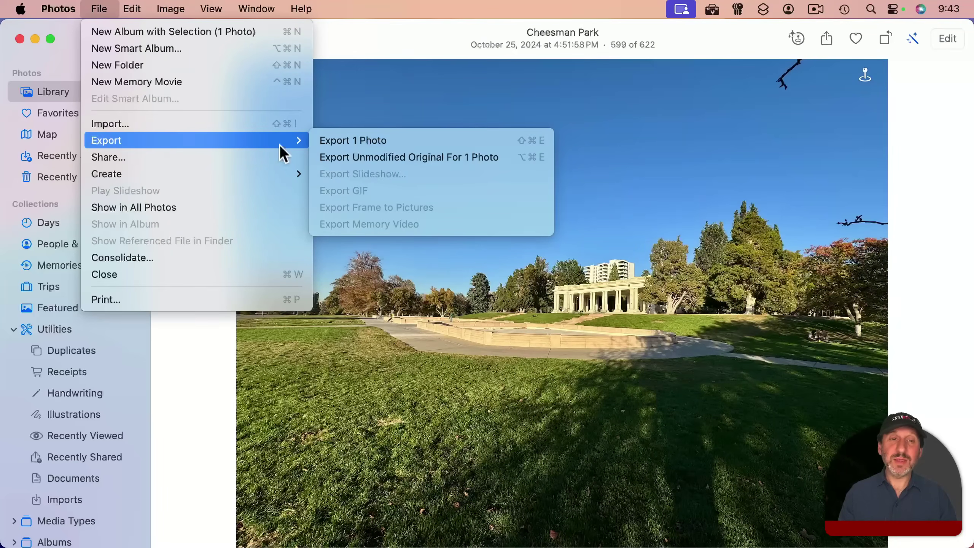
left_click(360, 143)
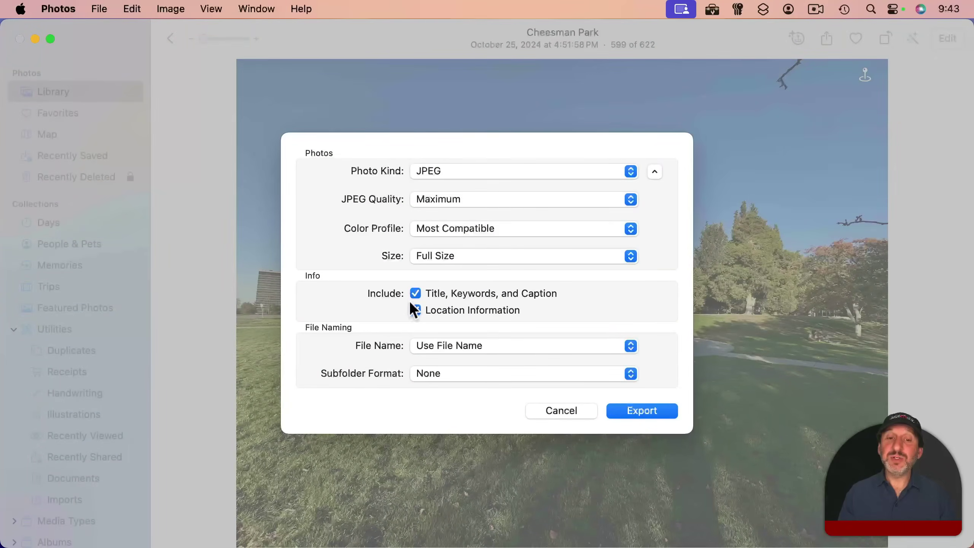
left_click(416, 311)
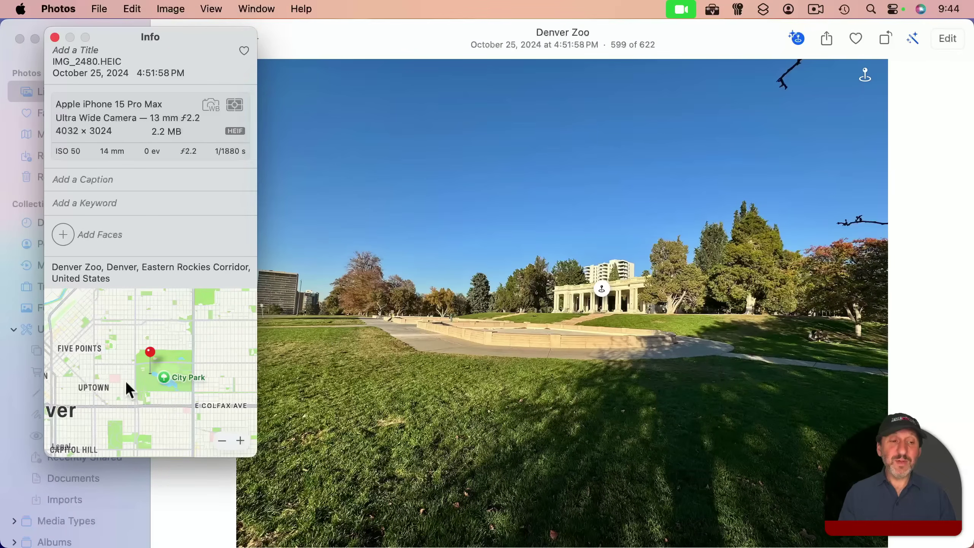
left_click(55, 37)
mouse_move(55, 34)
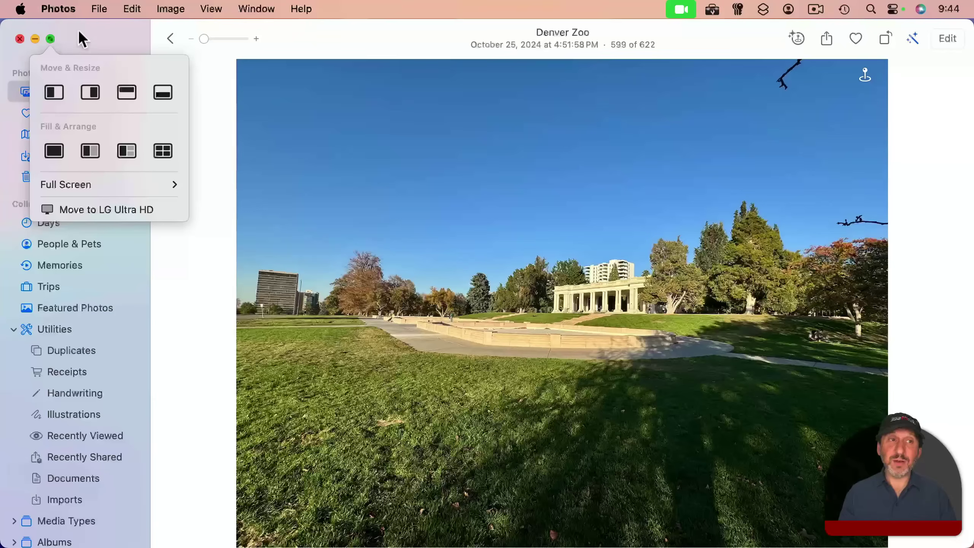
Export the Denver Zoo photo as JPEG with location information, then as its unmodified original
left_click(99, 9)
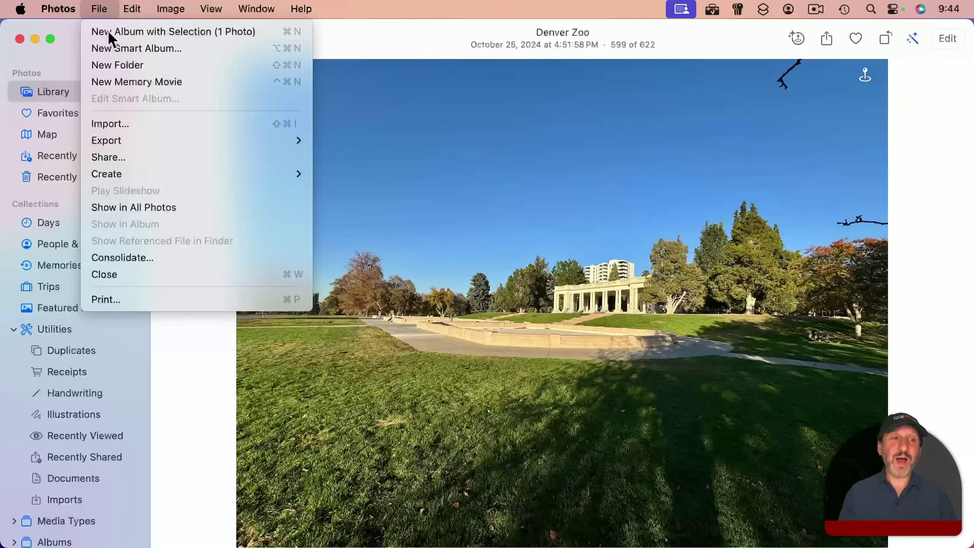
mouse_move(131, 145)
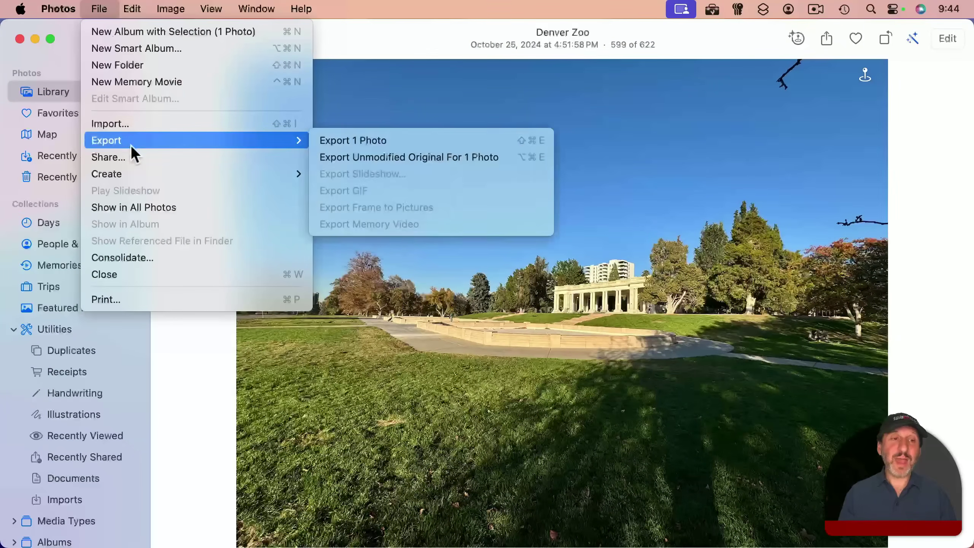
left_click(351, 141)
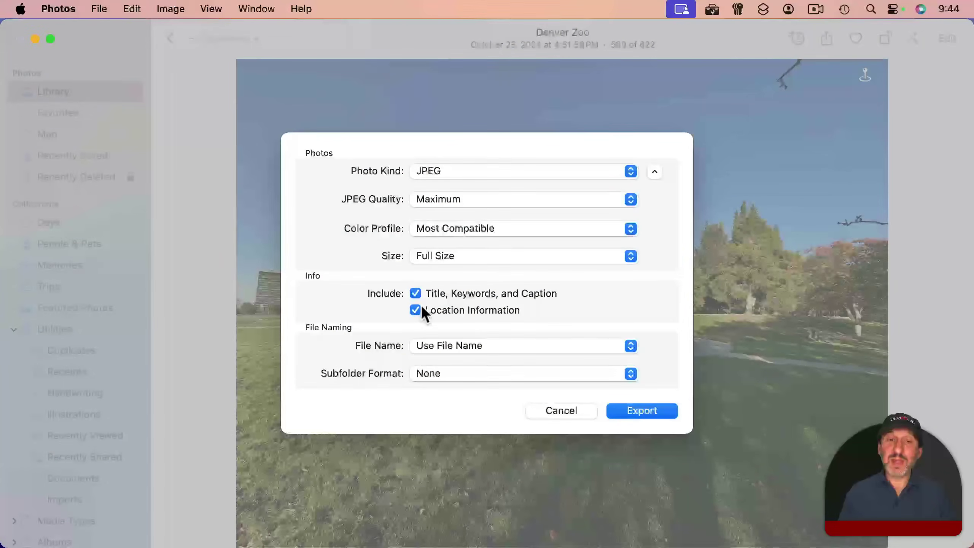
left_click(636, 411)
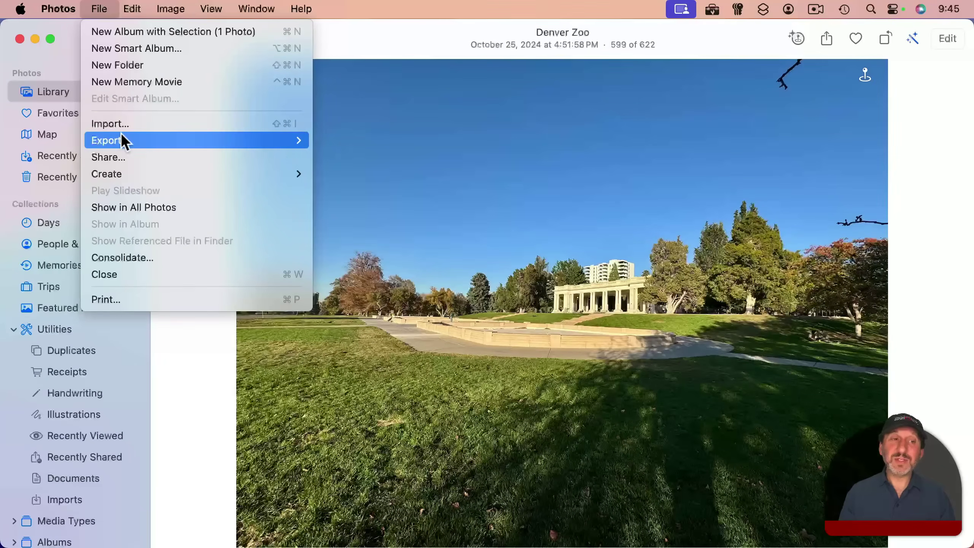
mouse_move(122, 140)
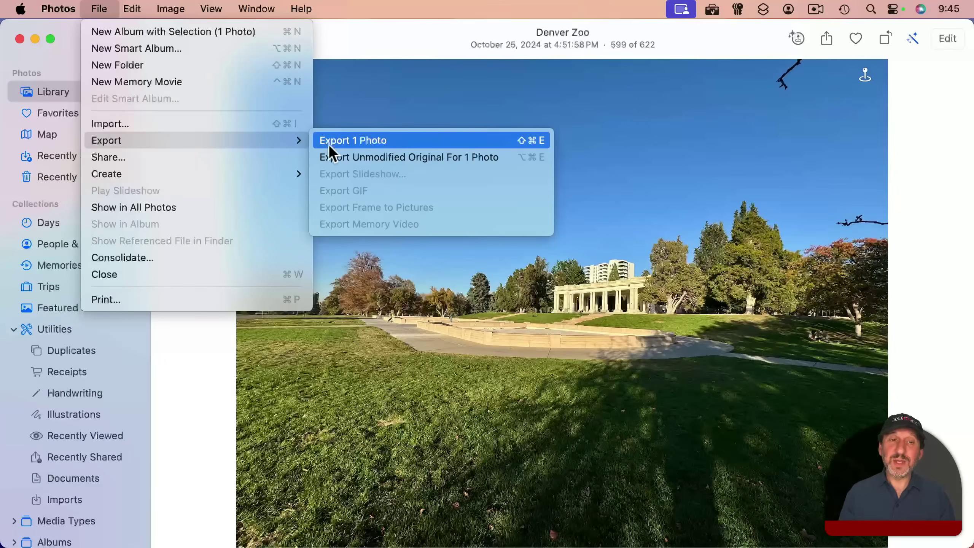
left_click(351, 156)
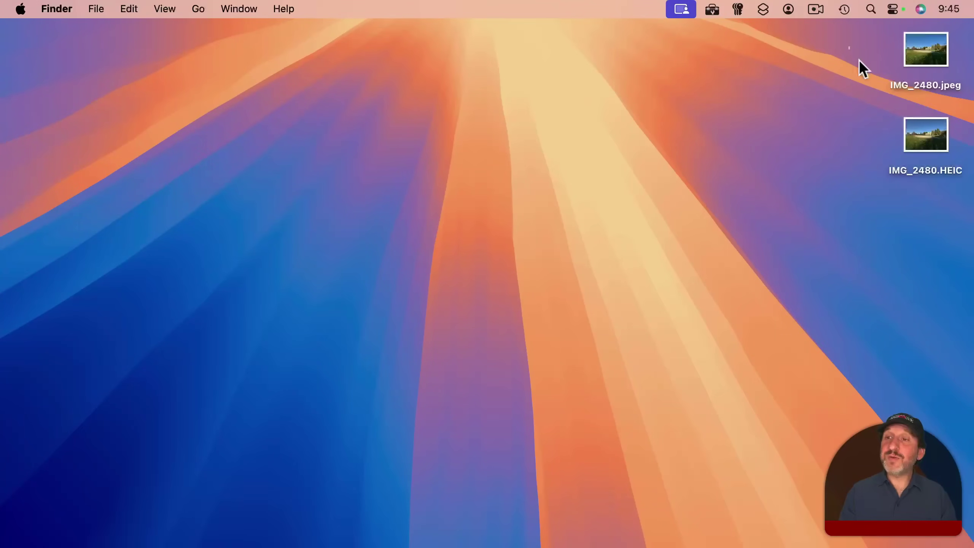
Open both exported files together in Preview and show the JPEG's GPS map
left_click_drag(849, 58, 955, 222)
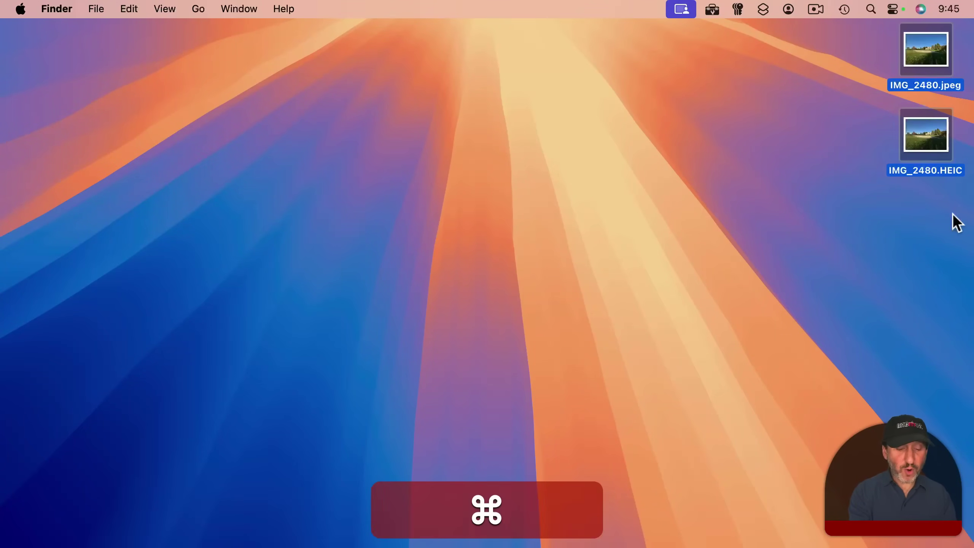
key("super+o")
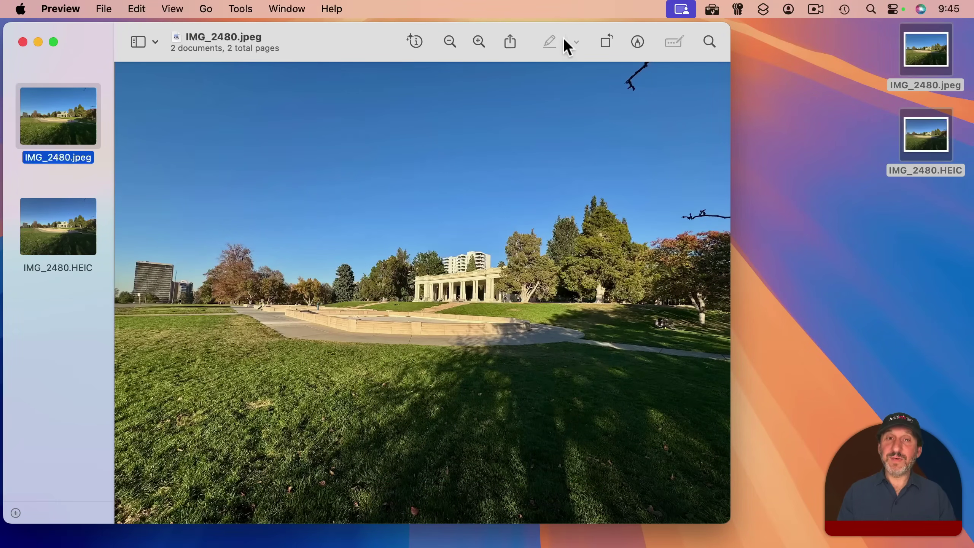
left_click(417, 40)
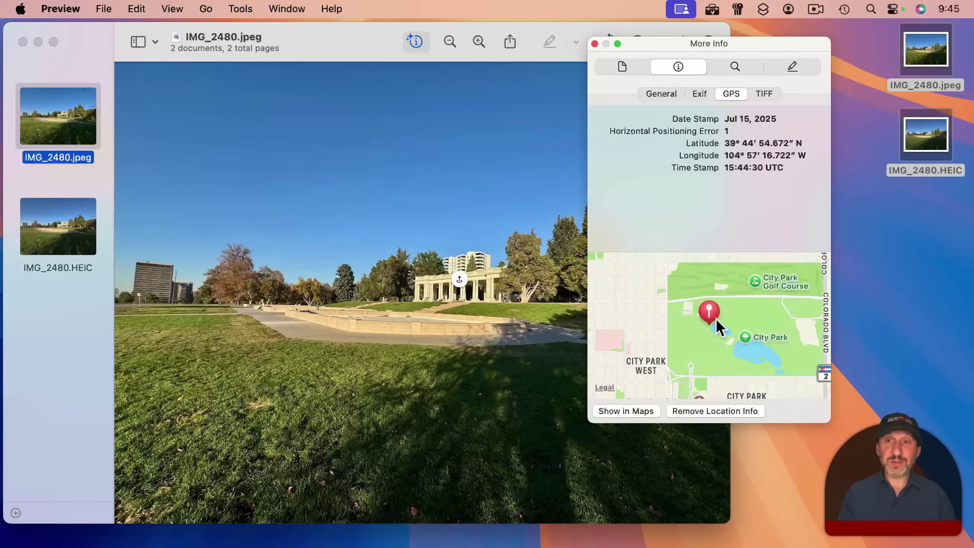
Show the HEIC original's GPS pin and zoom the map in to Cheesman Park
left_click(69, 231)
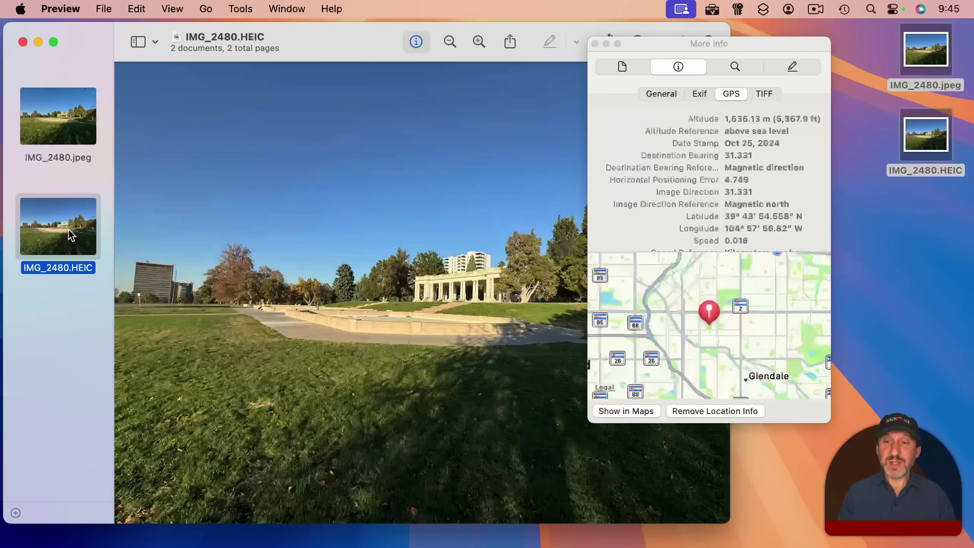
double_click(701, 329)
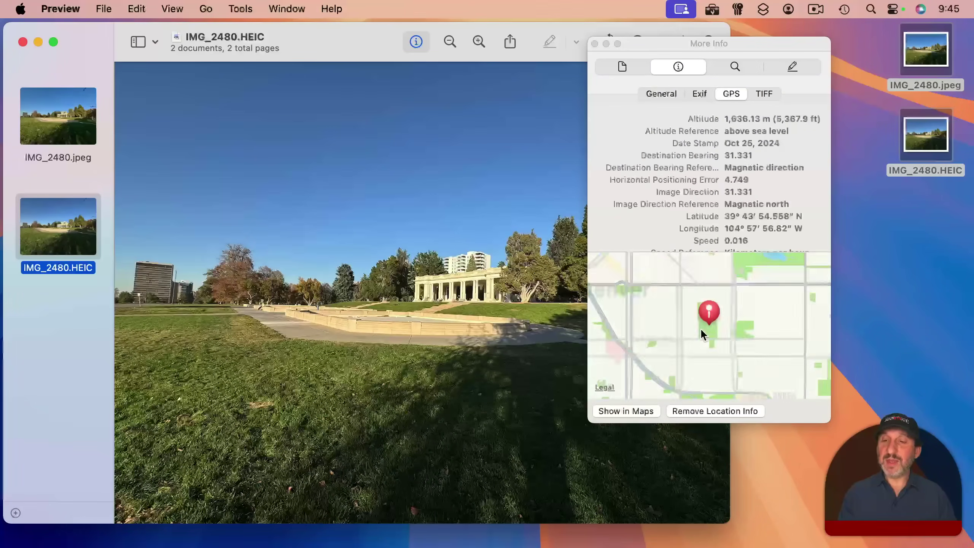
double_click(700, 328)
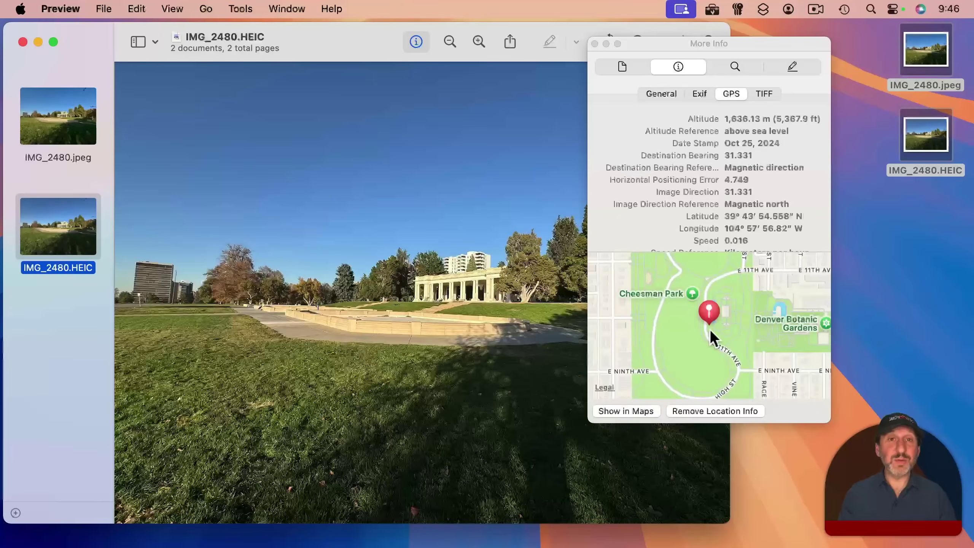